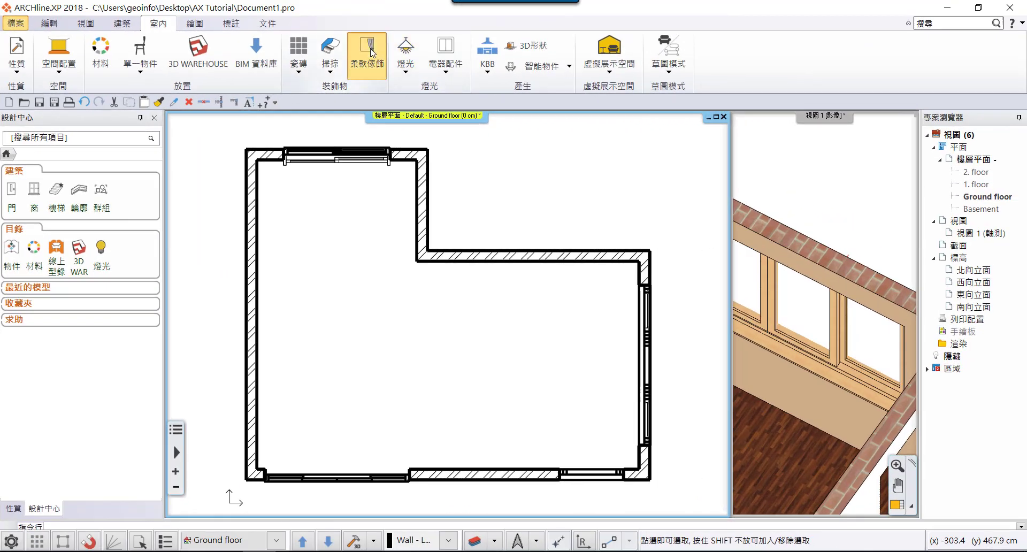
# Place a default 300 × 150 cm curtain in the right-wall window opening to open its editor
pyautogui.click(367, 56)
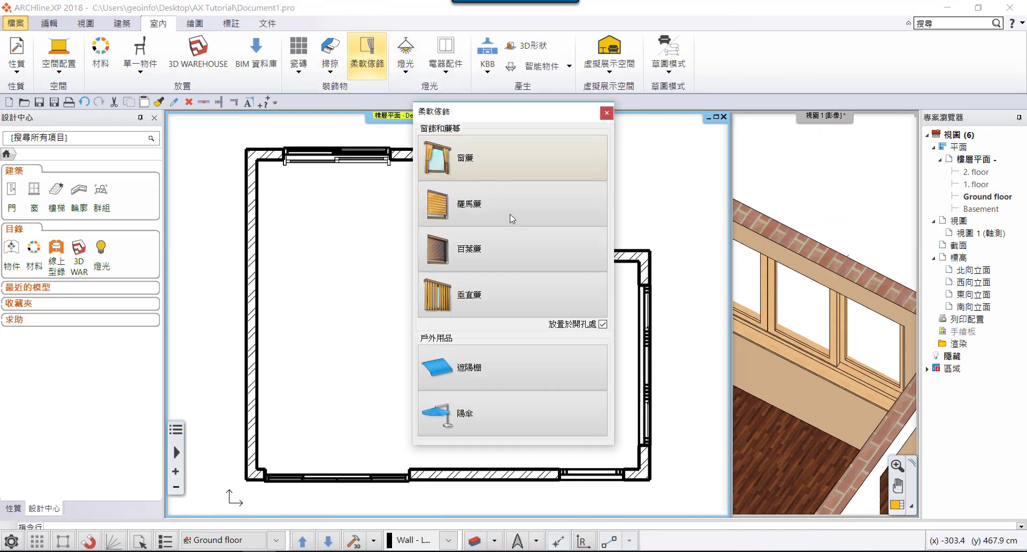
pyautogui.moveTo(552, 115); pyautogui.dragTo(789, 115)
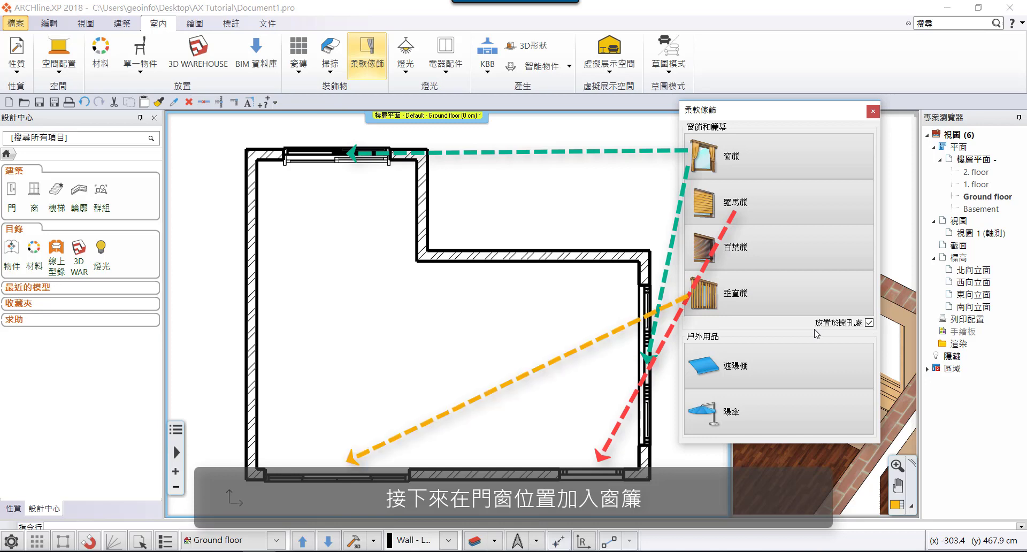
pyautogui.click(726, 156)
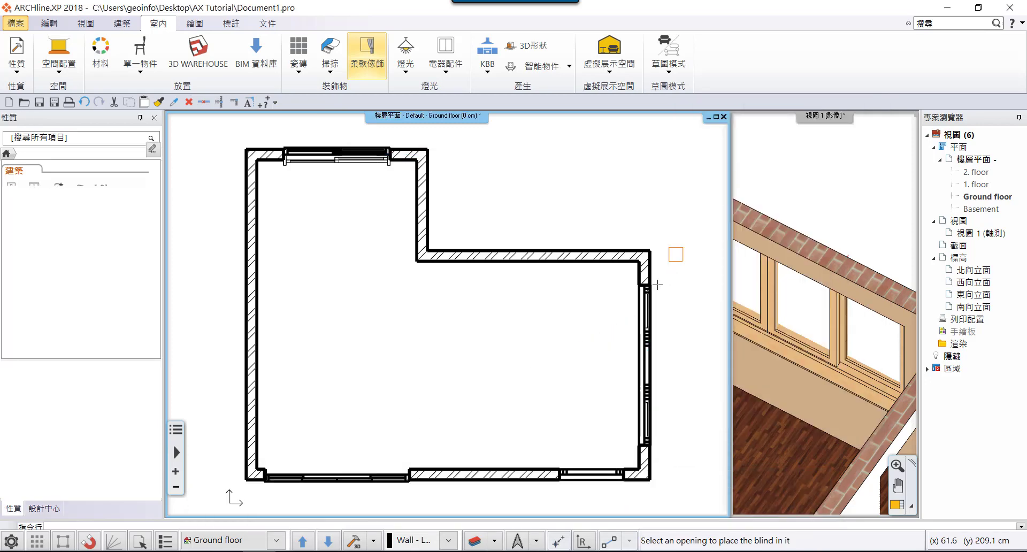
pyautogui.click(638, 323)
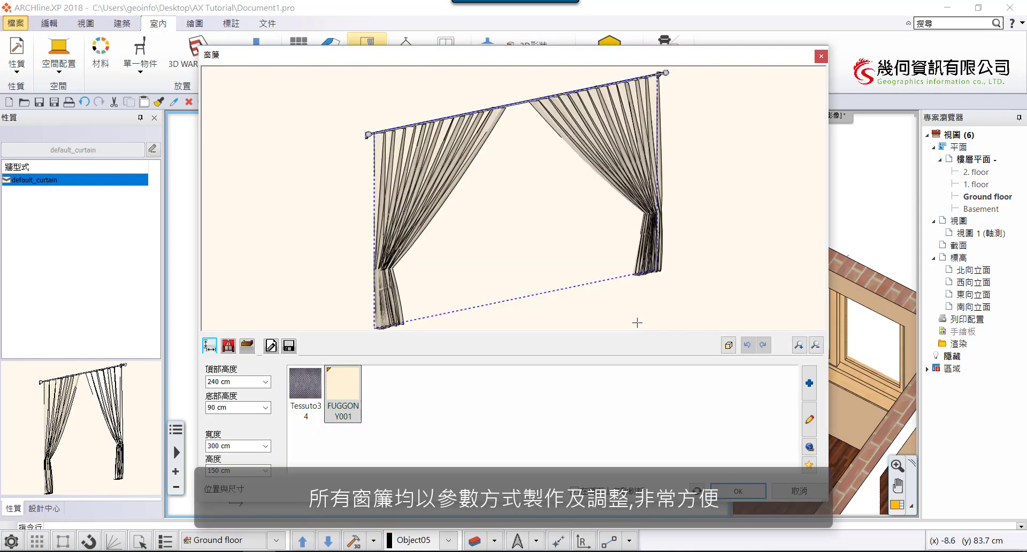
# Set the curtain's horizontal gathering to 0 and its bottom height to 0 cm
pyautogui.click(246, 346)
pyautogui.click(228, 347)
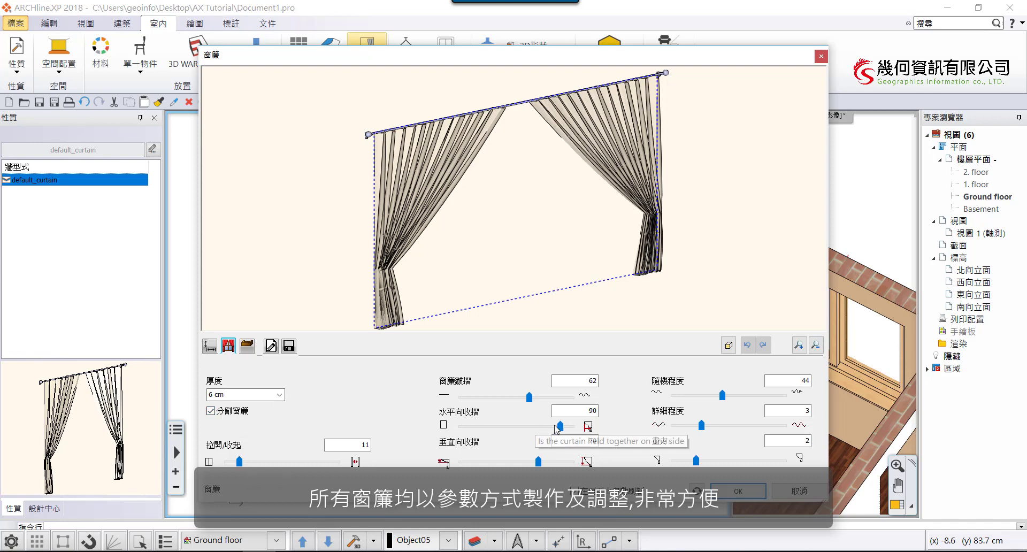
pyautogui.click(536, 426)
pyautogui.moveTo(461, 431); pyautogui.dragTo(461, 433)
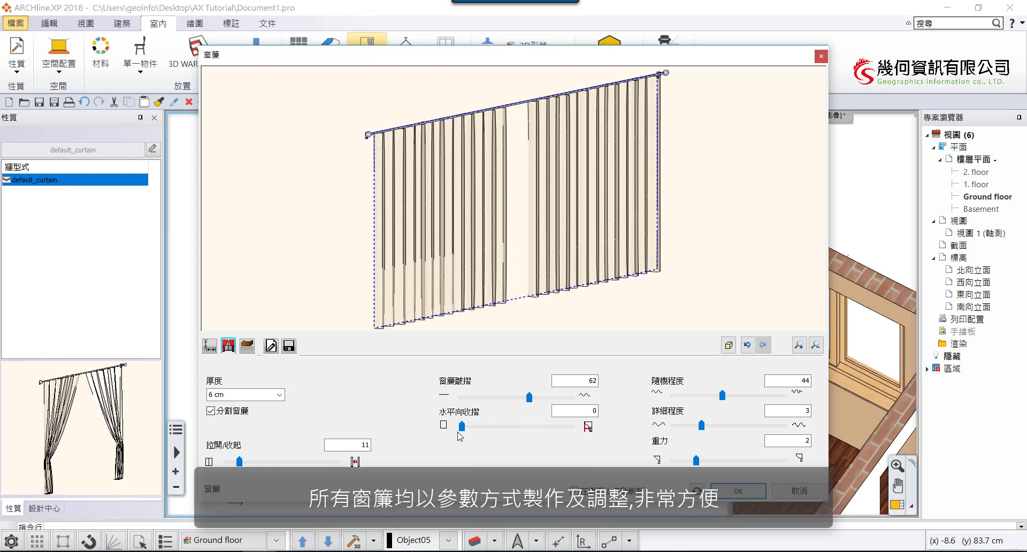
pyautogui.click(208, 346)
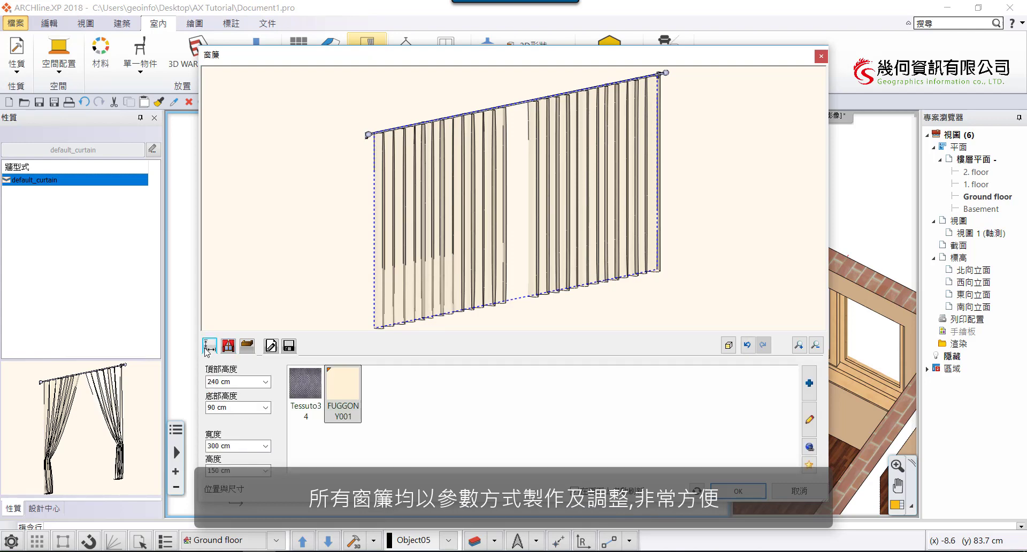
pyautogui.click(265, 407)
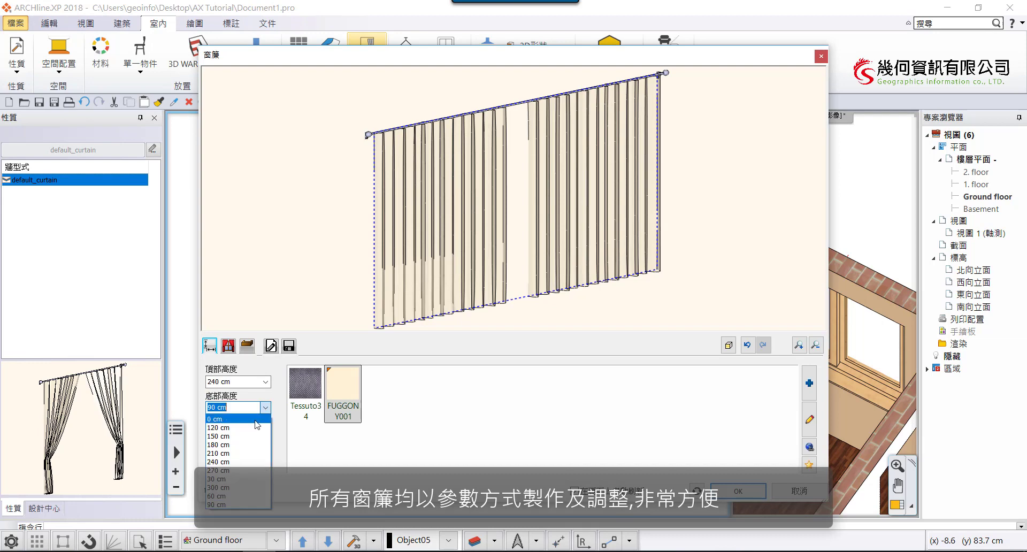
pyautogui.click(256, 420)
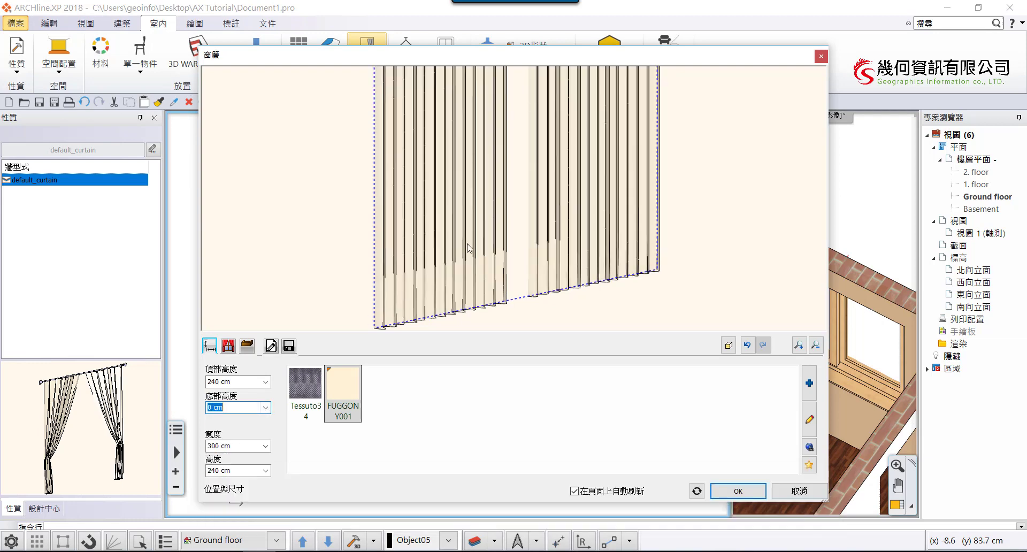
# Lower the curtain's fold detail level to 4 and confirm to hang it in the window
pyautogui.click(229, 347)
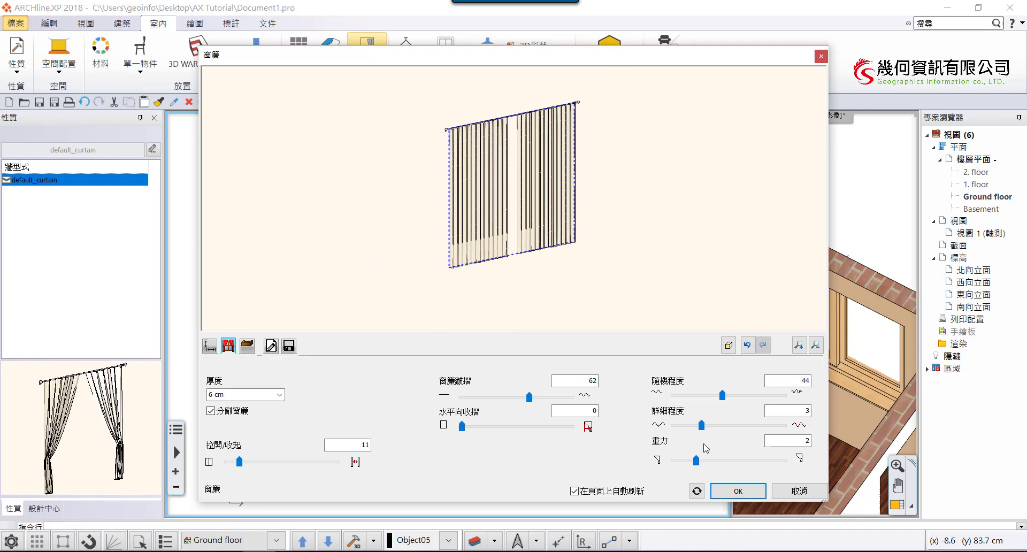
pyautogui.scroll(2, 489, 200)
pyautogui.scroll(2, 608, 156)
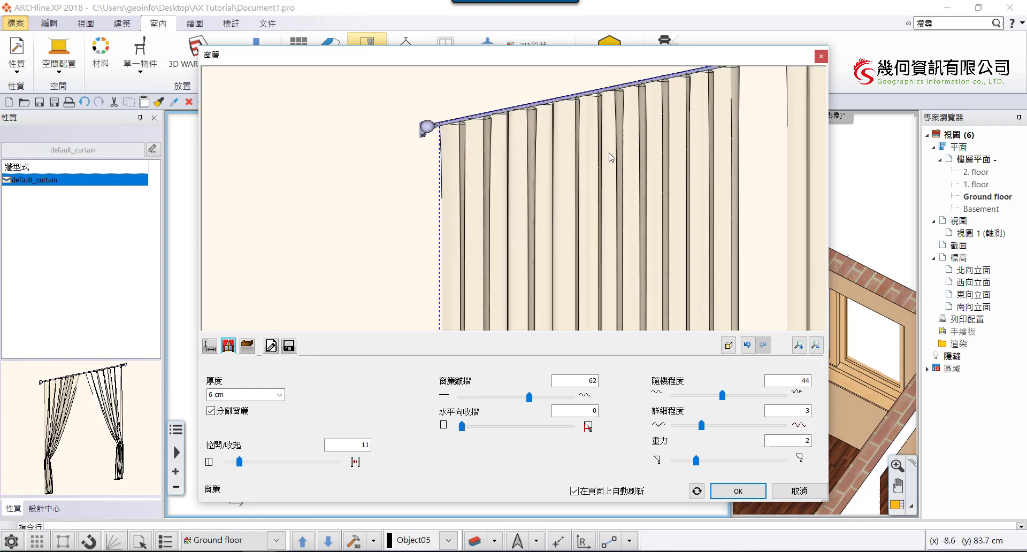
pyautogui.scroll(2, 603, 208)
pyautogui.moveTo(602, 209)
pyautogui.mouseDown()
pyautogui.moveTo(589, 246)
pyautogui.moveTo(628, 206)
pyautogui.moveTo(631, 176)
pyautogui.moveTo(583, 223)
pyautogui.moveTo(655, 182)
pyautogui.mouseUp()
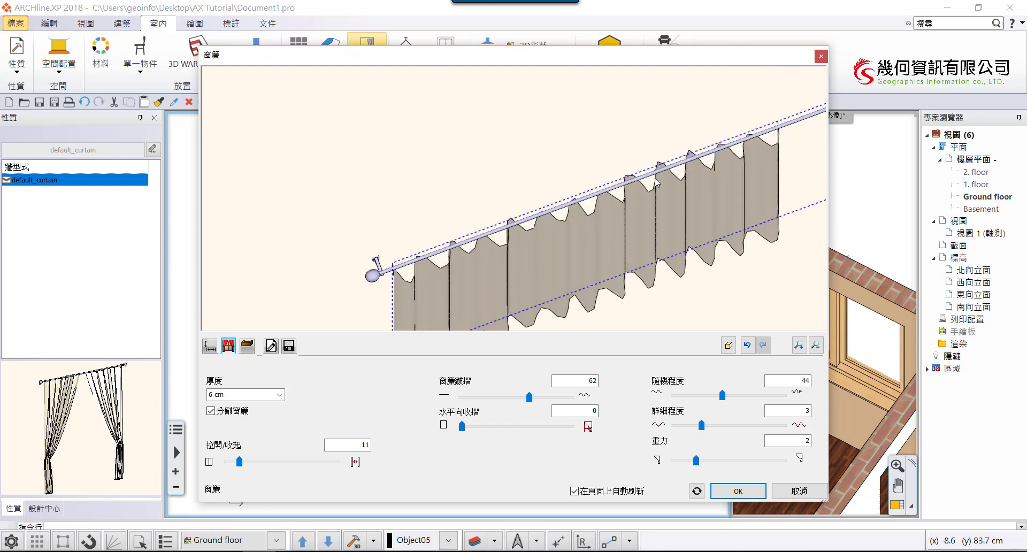
pyautogui.moveTo(700, 427); pyautogui.dragTo(734, 430)
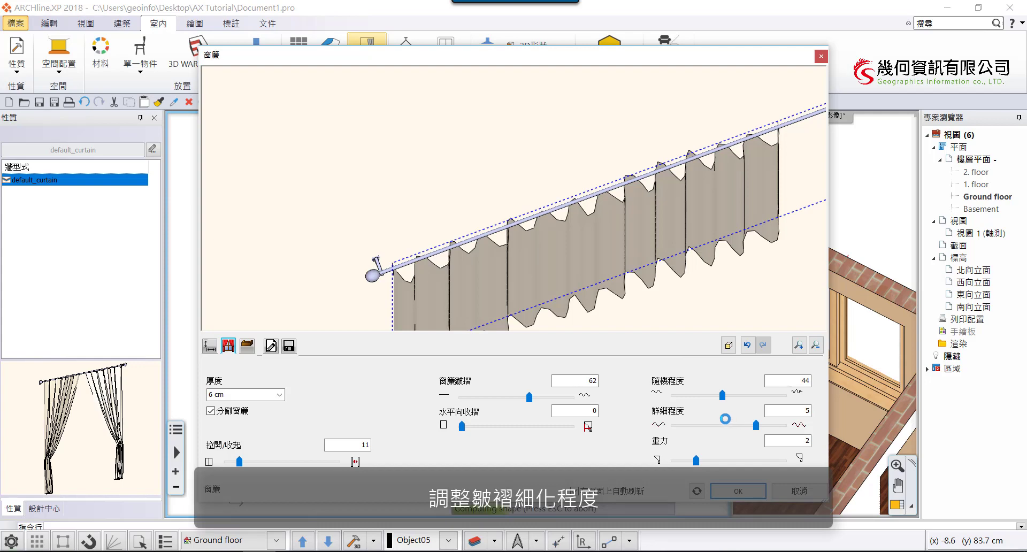
pyautogui.click(726, 425)
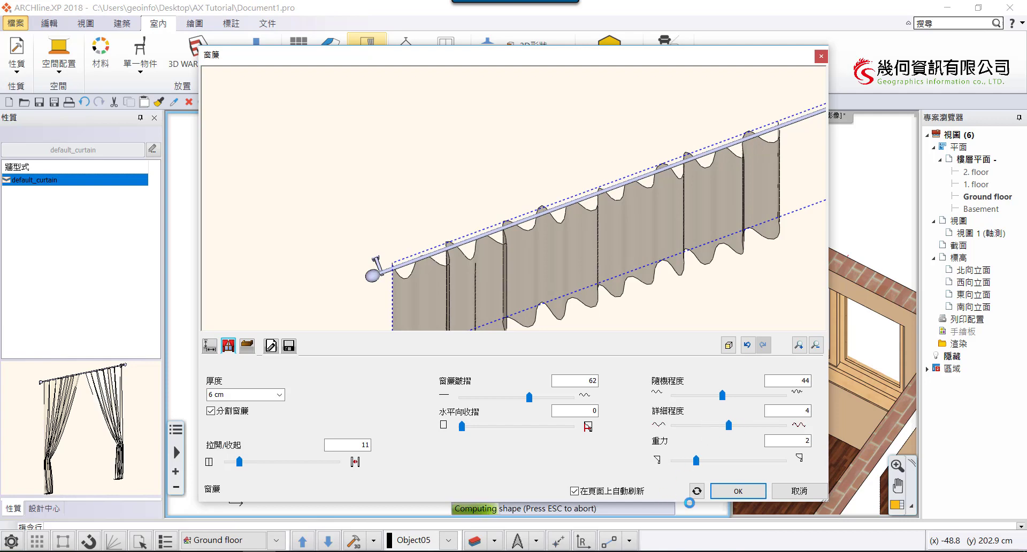
pyautogui.click(737, 494)
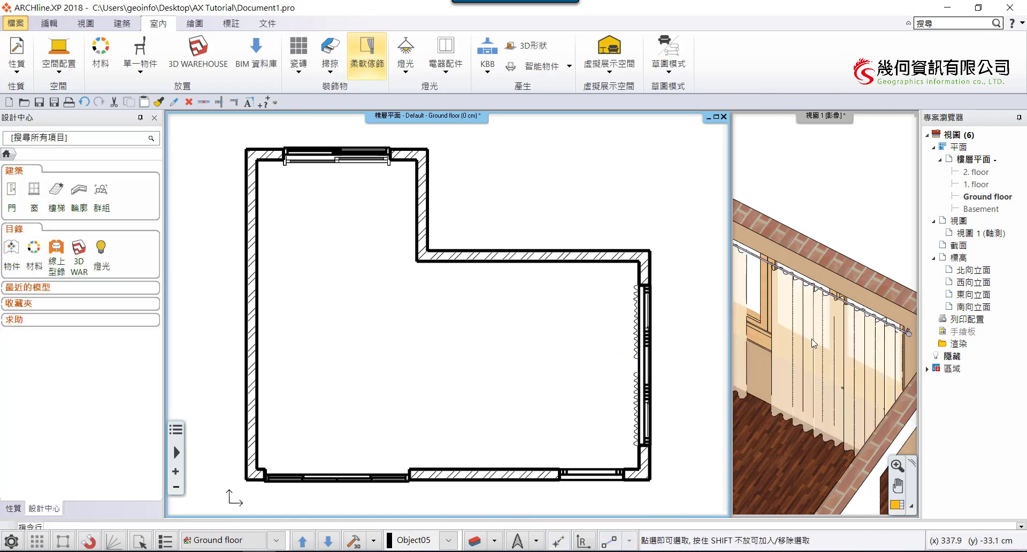
# Swap the 3D room view into the main viewport and orbit toward the window wall
pyautogui.click(814, 343)
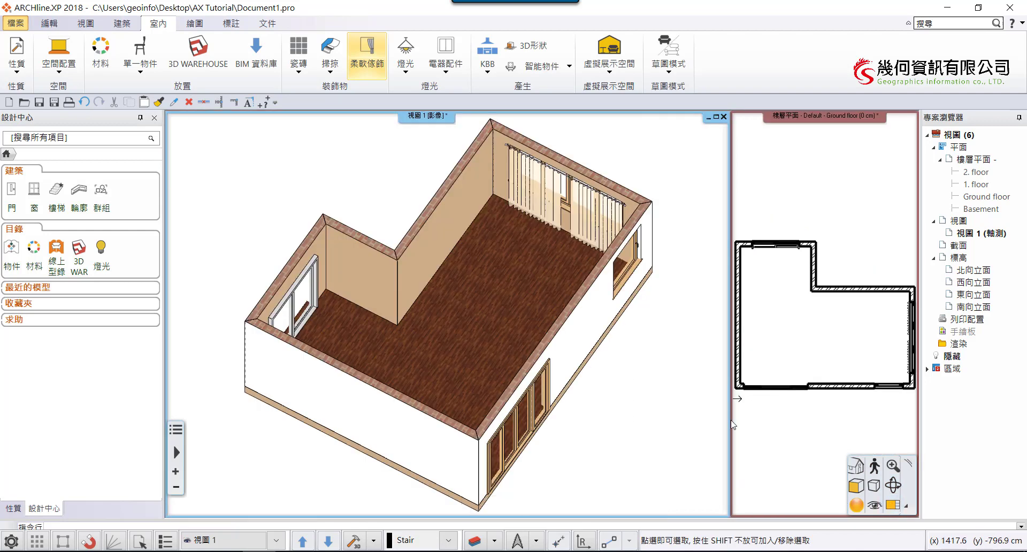
pyautogui.moveTo(479, 406); pyautogui.dragTo(535, 313, button='middle')
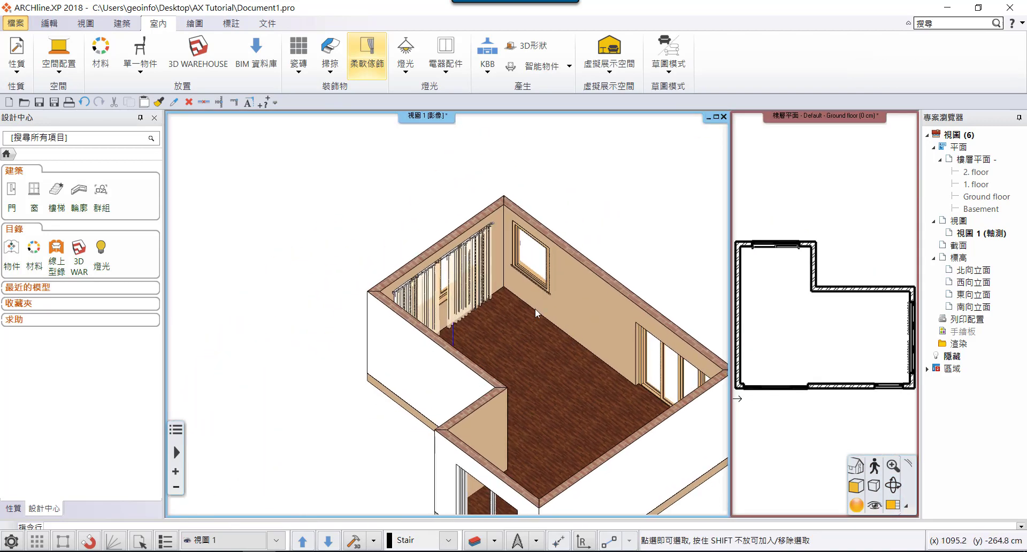
pyautogui.scroll(5, 471, 261)
pyautogui.scroll(-4, 465, 268)
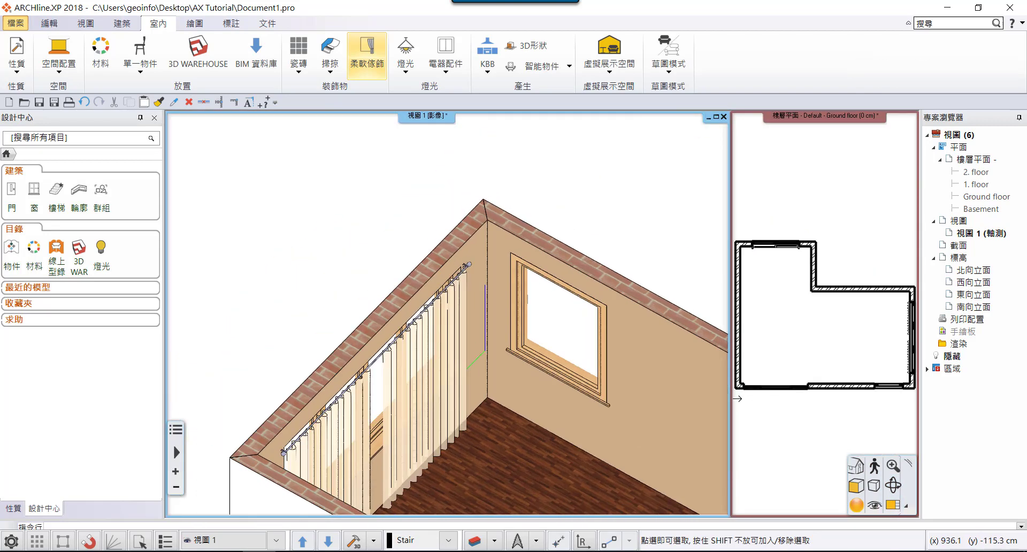
pyautogui.moveTo(464, 268)
pyautogui.mouseDown(button='middle')
pyautogui.moveTo(517, 354)
pyautogui.moveTo(582, 319)
pyautogui.moveTo(520, 320)
pyautogui.mouseUp(button='middle')
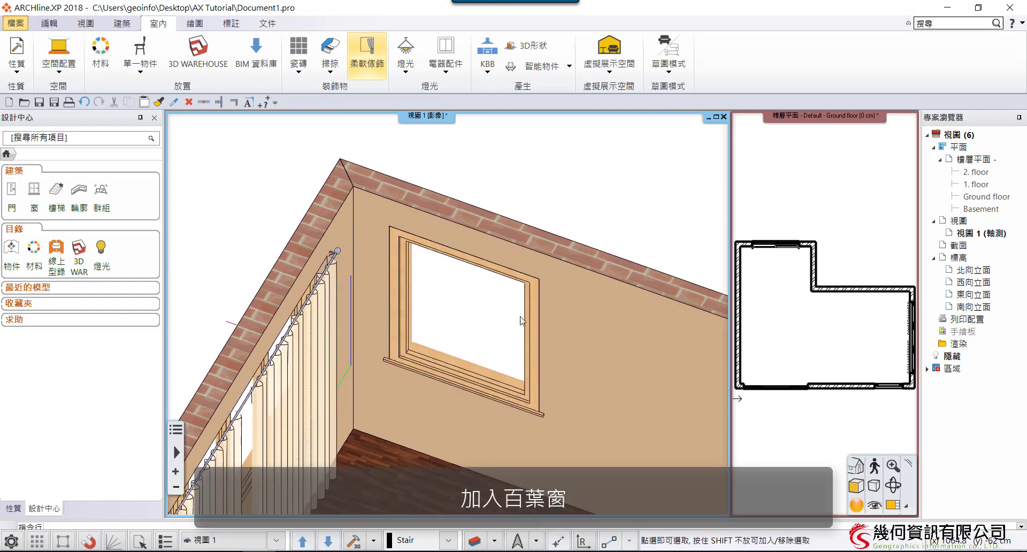
# Zoom the floor plan in on the bare window beside the new curtain
pyautogui.click(830, 330)
pyautogui.scroll(2, 829, 328)
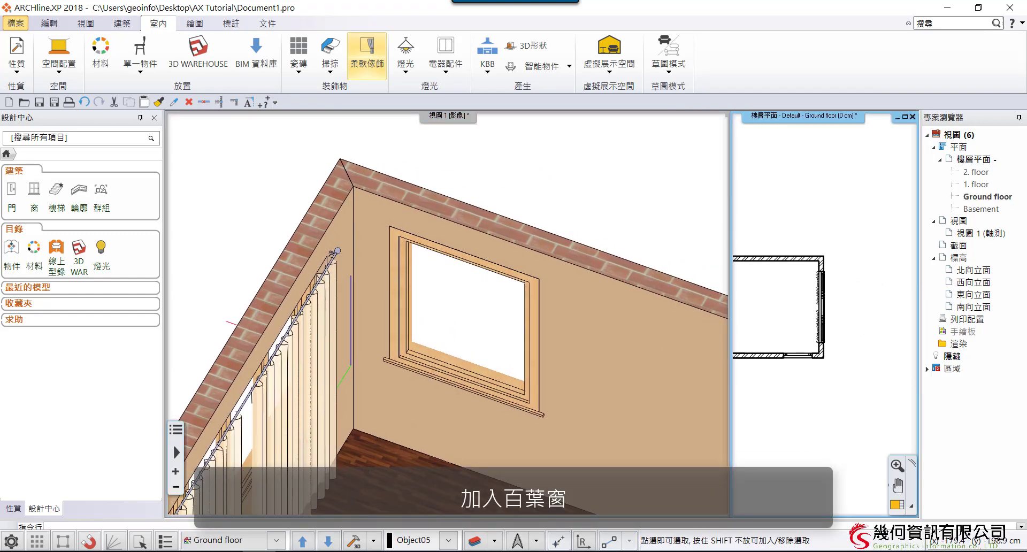
pyautogui.scroll(3, 829, 329)
pyautogui.scroll(3, 829, 328)
pyautogui.scroll(2, 829, 328)
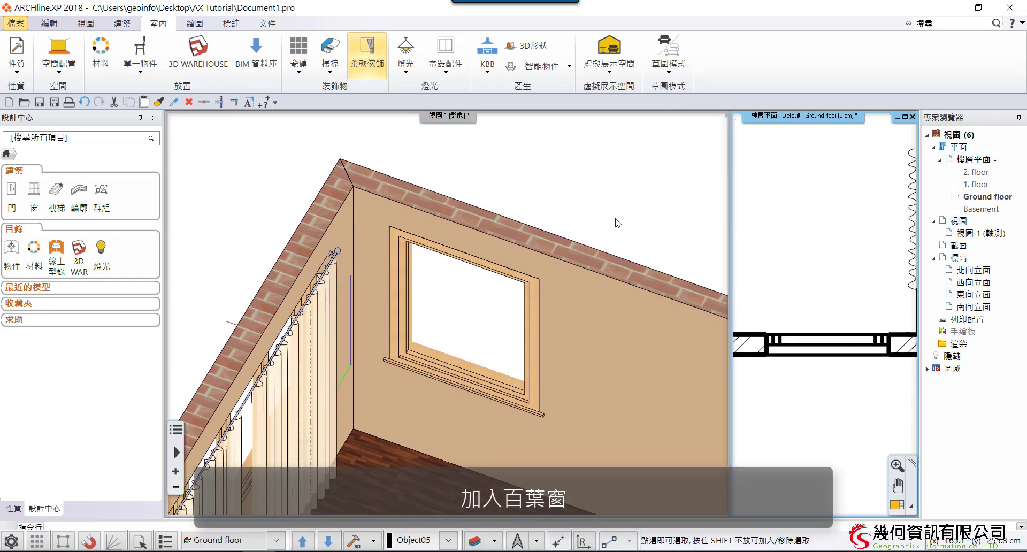
# Start a venetian blind in the bare window, opening its 120 × 150 cm blind editor
pyautogui.click(367, 56)
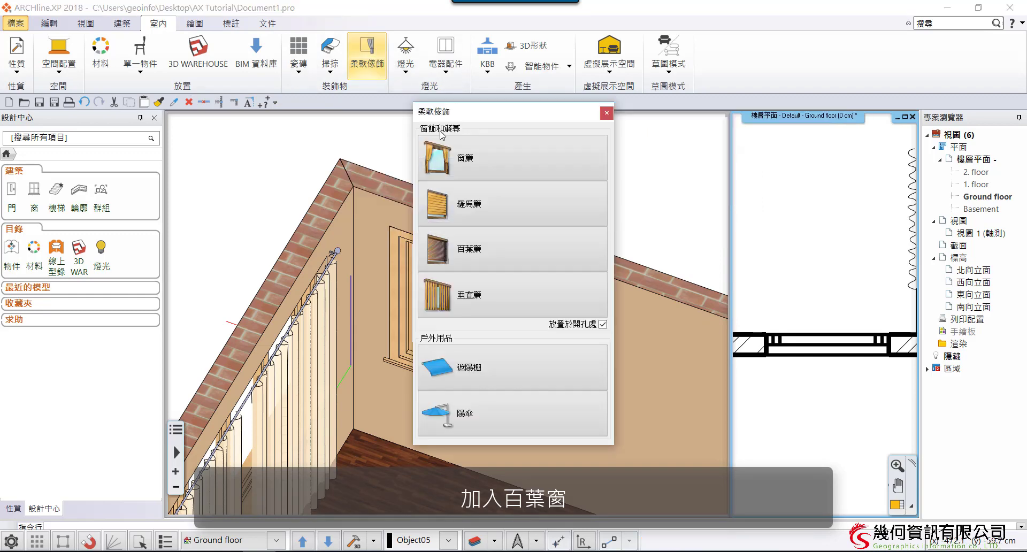
pyautogui.click(529, 253)
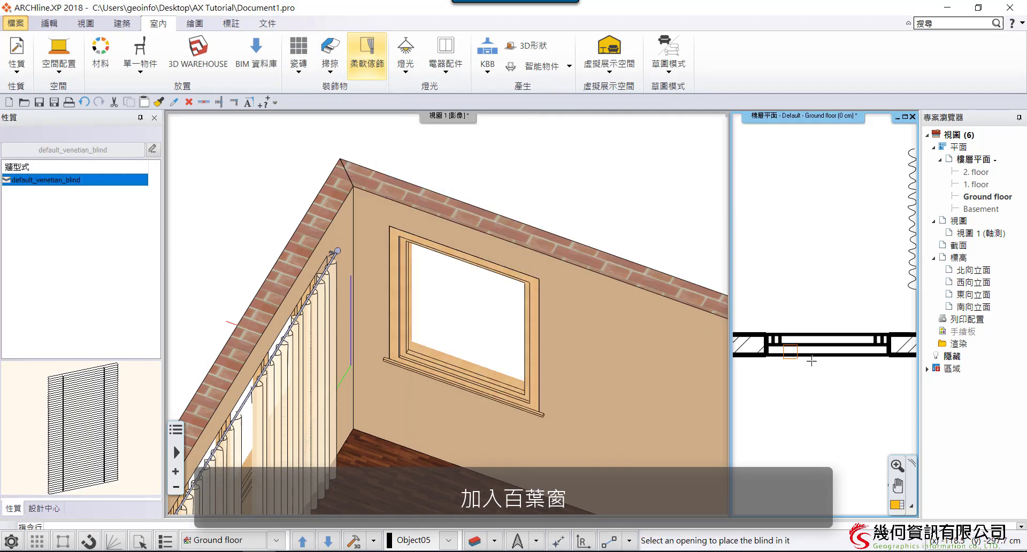
pyautogui.click(831, 349)
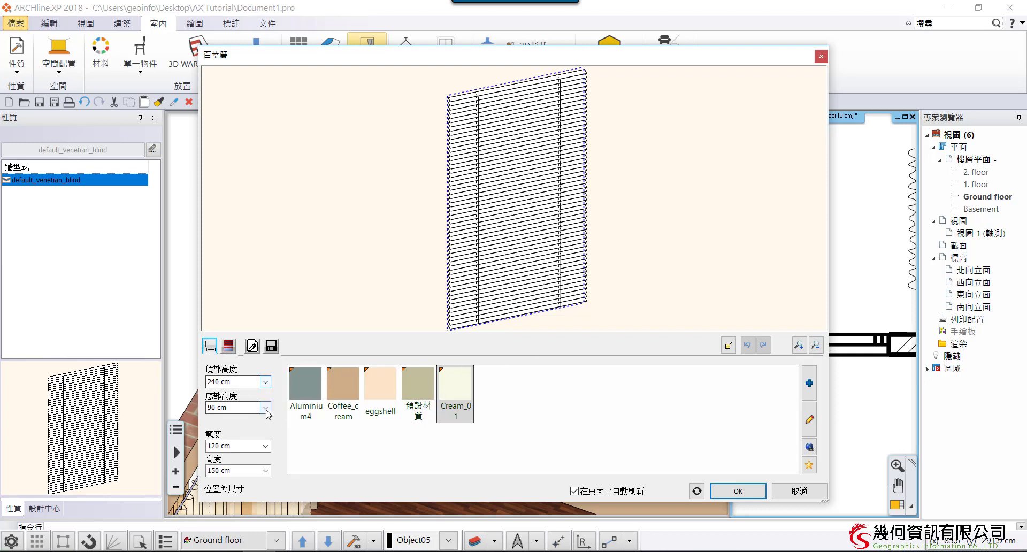
# Give the blind 3 cm slats at 2.7 cm spacing, 81° angle and 35 retraction, then confirm
pyautogui.click(228, 346)
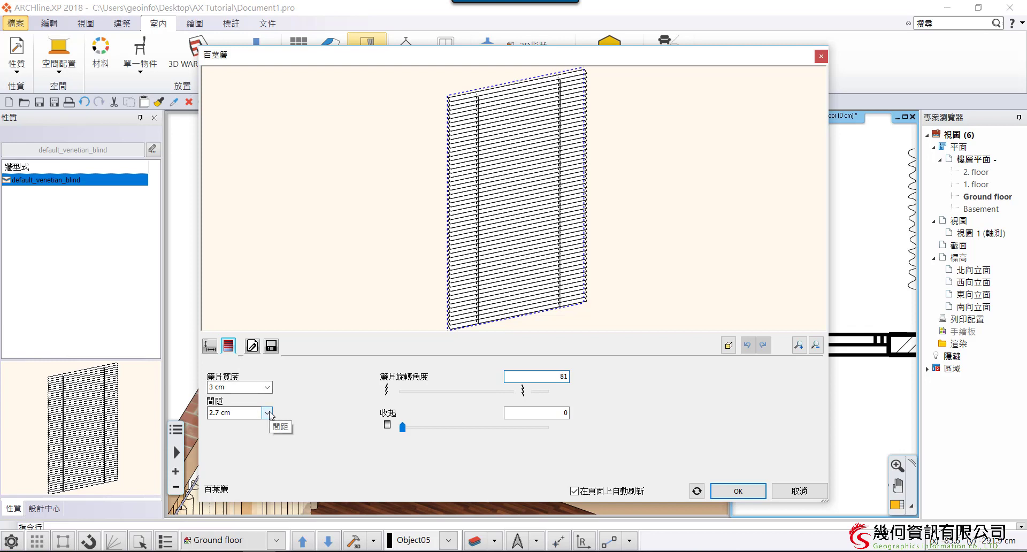
pyautogui.click(257, 347)
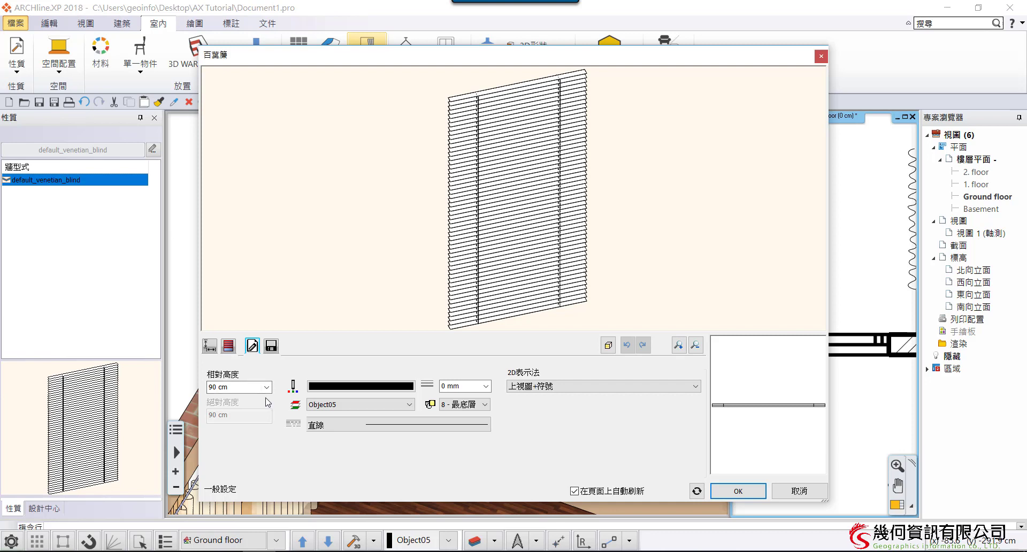
pyautogui.click(228, 346)
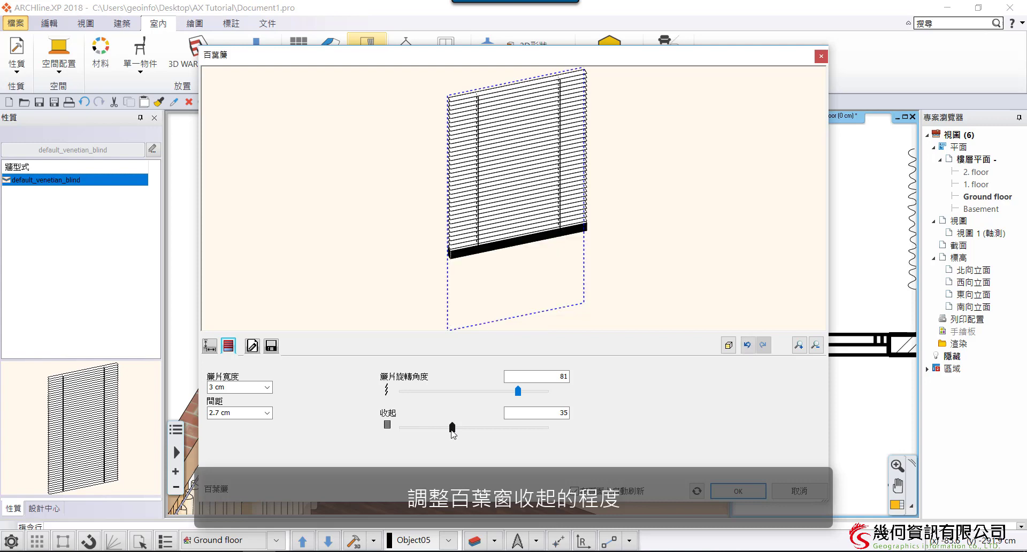
pyautogui.click(728, 495)
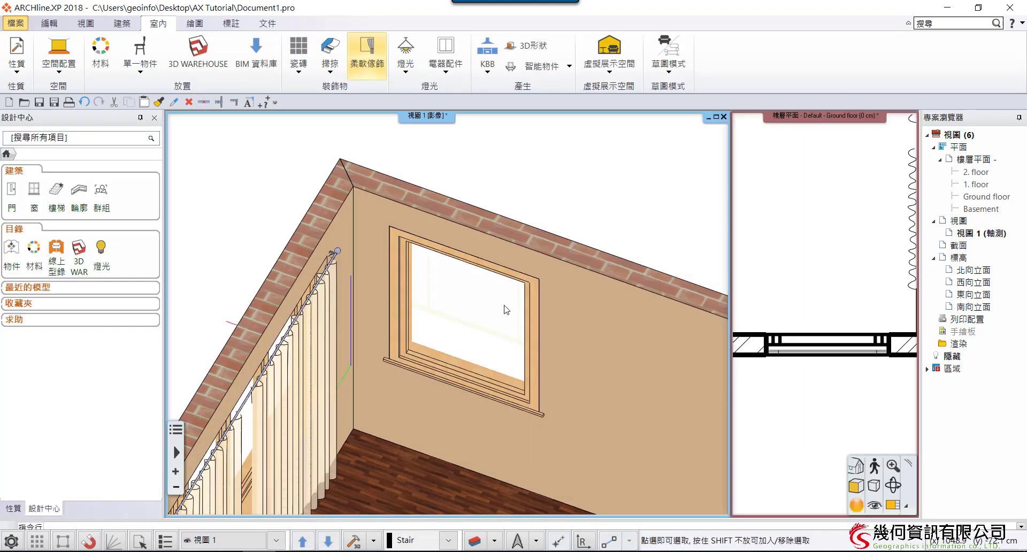
pyautogui.moveTo(528, 285); pyautogui.dragTo(491, 294, button='middle')
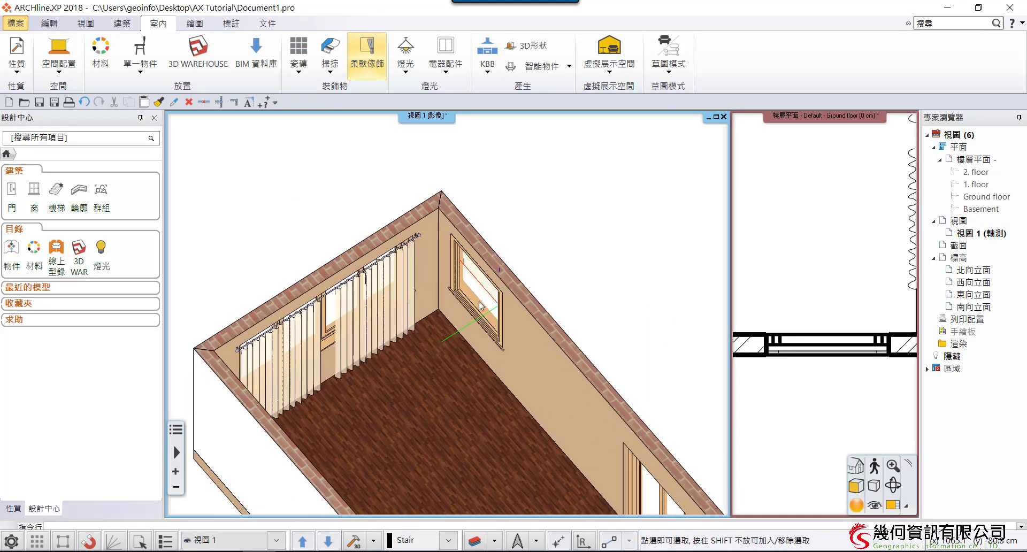
pyautogui.scroll(3, 481, 299)
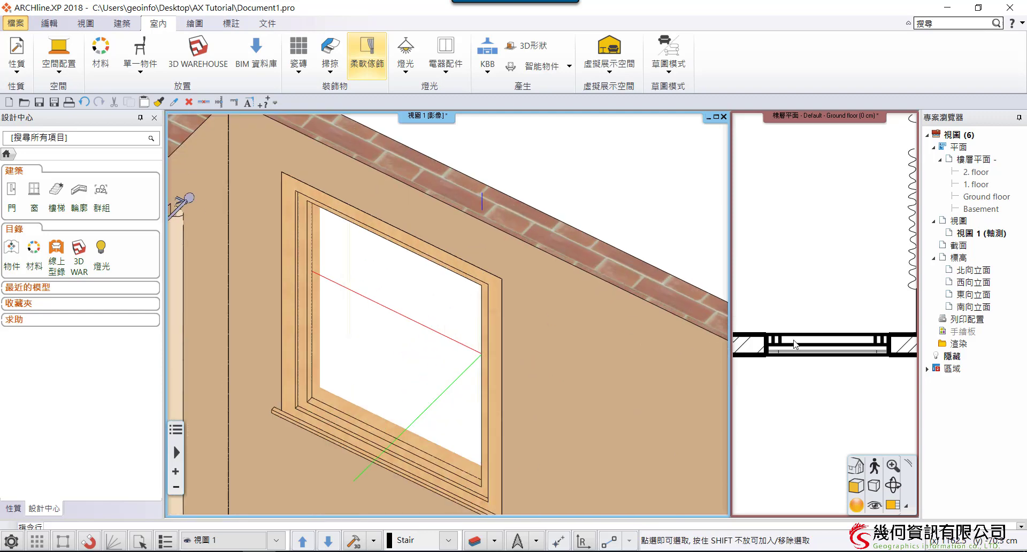
pyautogui.click(820, 353)
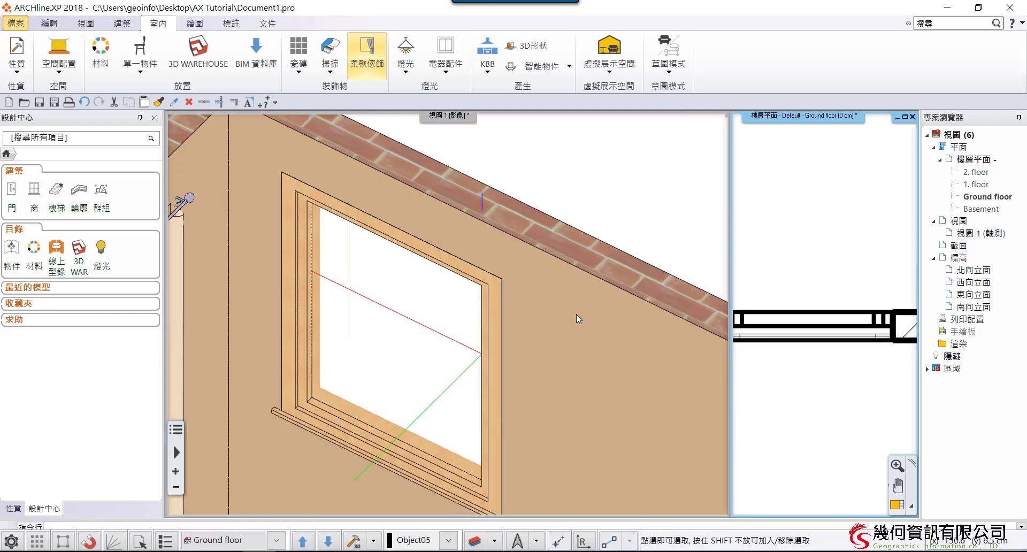
pyautogui.scroll(-3, 576, 321)
pyautogui.scroll(5, 399, 333)
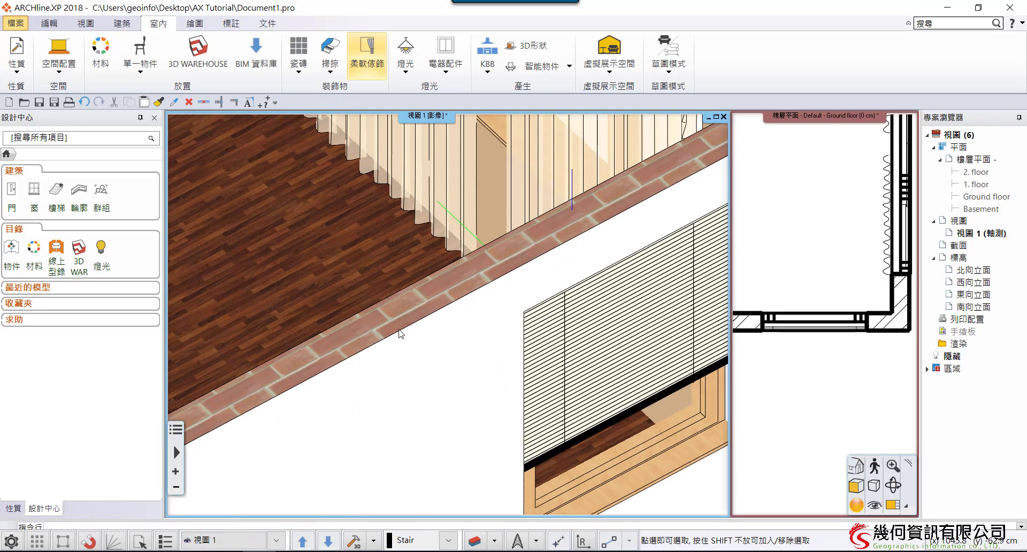
pyautogui.scroll(-3, 400, 334)
pyautogui.scroll(3, 414, 295)
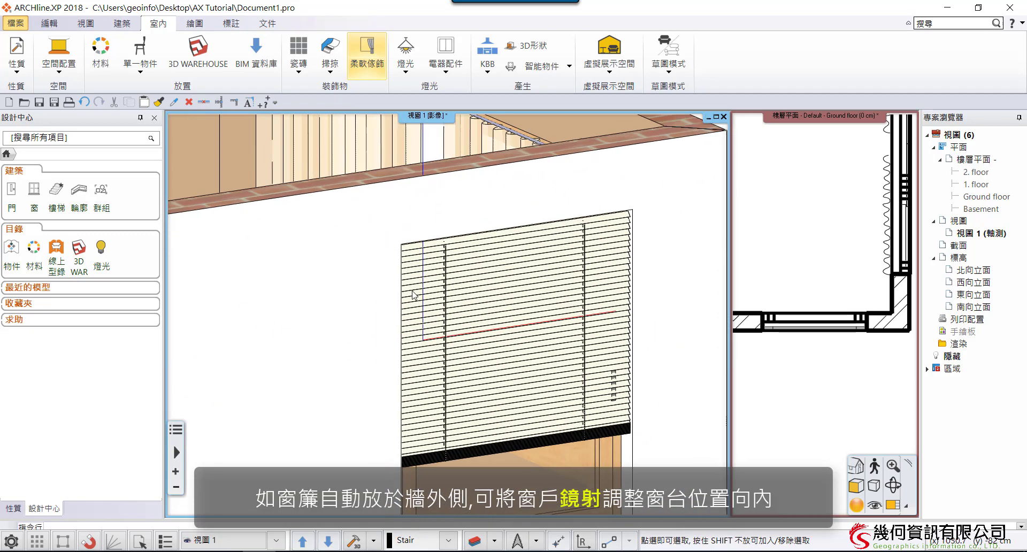
pyautogui.moveTo(415, 295); pyautogui.dragTo(425, 321, button='middle')
# Select the 120 × 150 cm venetian blind instead of its window to list its properties
pyautogui.scroll(-1, 522, 412)
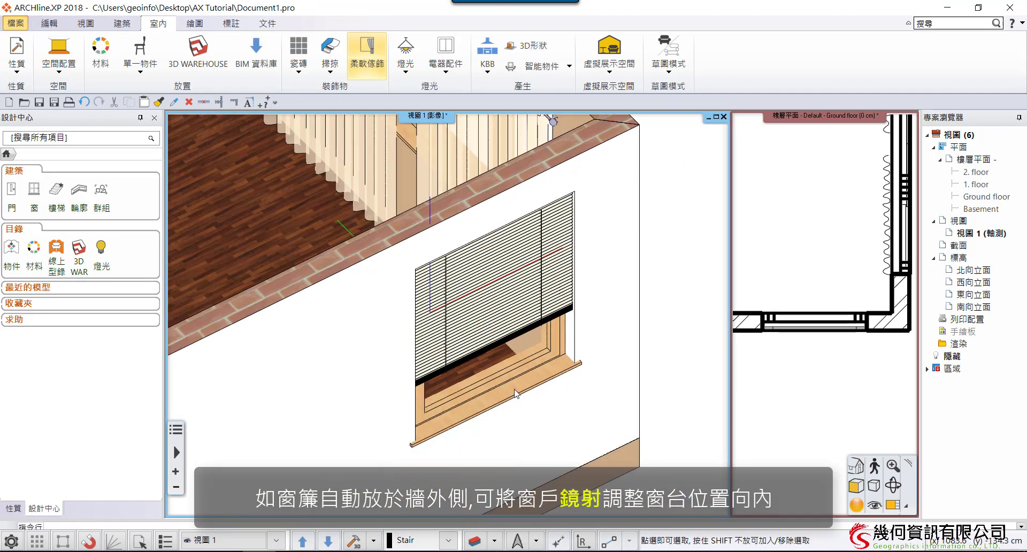
pyautogui.click(513, 389)
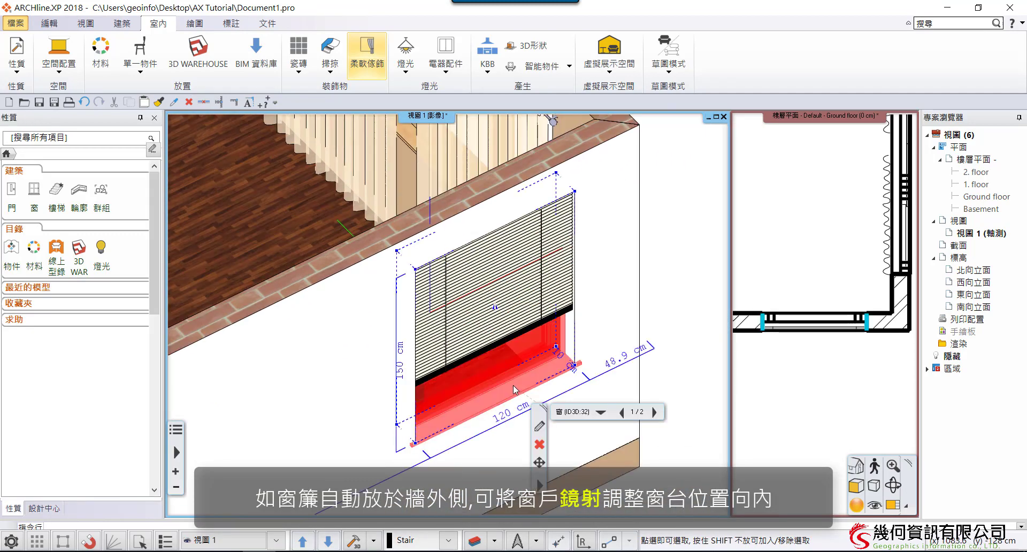
pyautogui.click(496, 314)
pyautogui.click(477, 392)
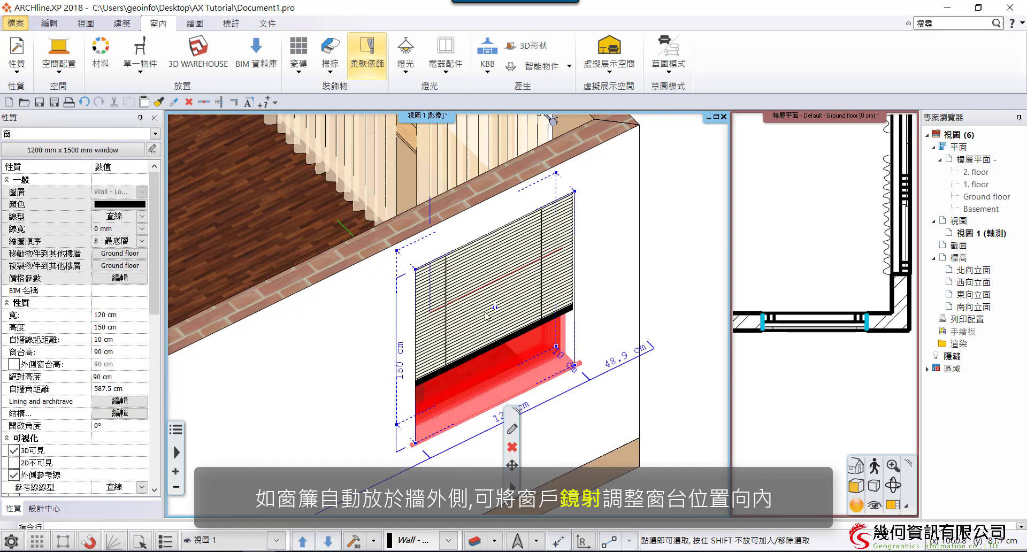
pyautogui.click(533, 316)
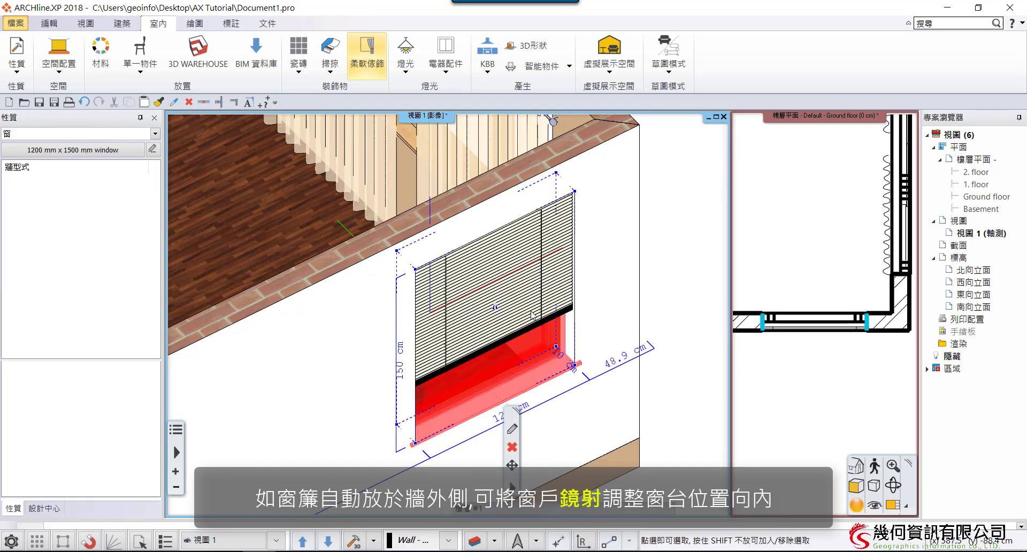
pyautogui.press('Escape')
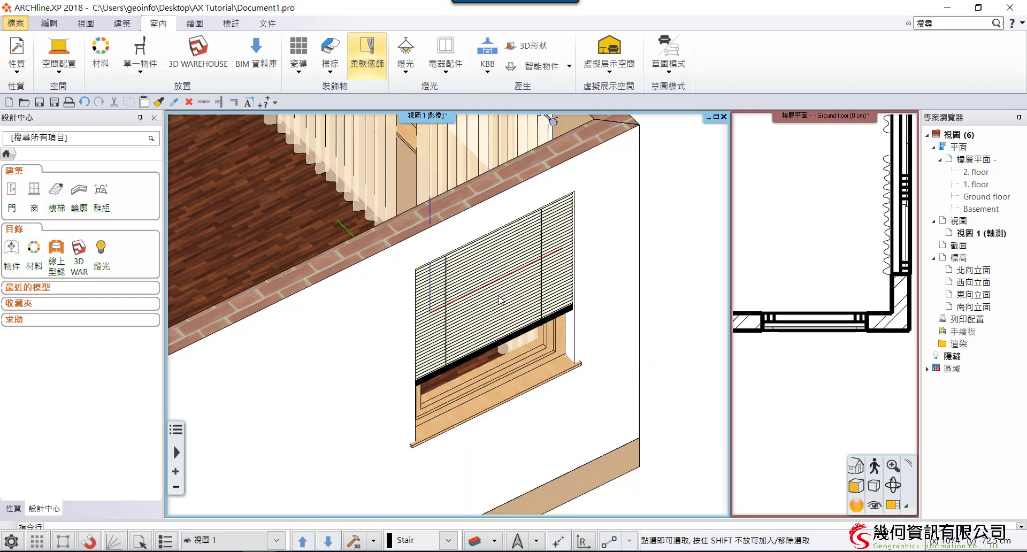
pyautogui.click(500, 299)
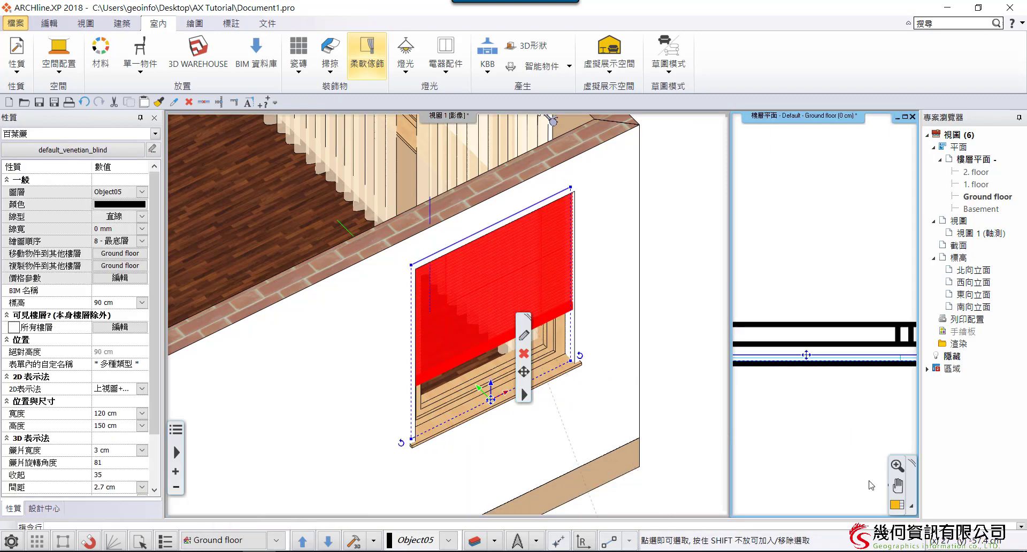
# In the floor plan, move the venetian blind about 12.8 cm into the window opening
pyautogui.click(898, 505)
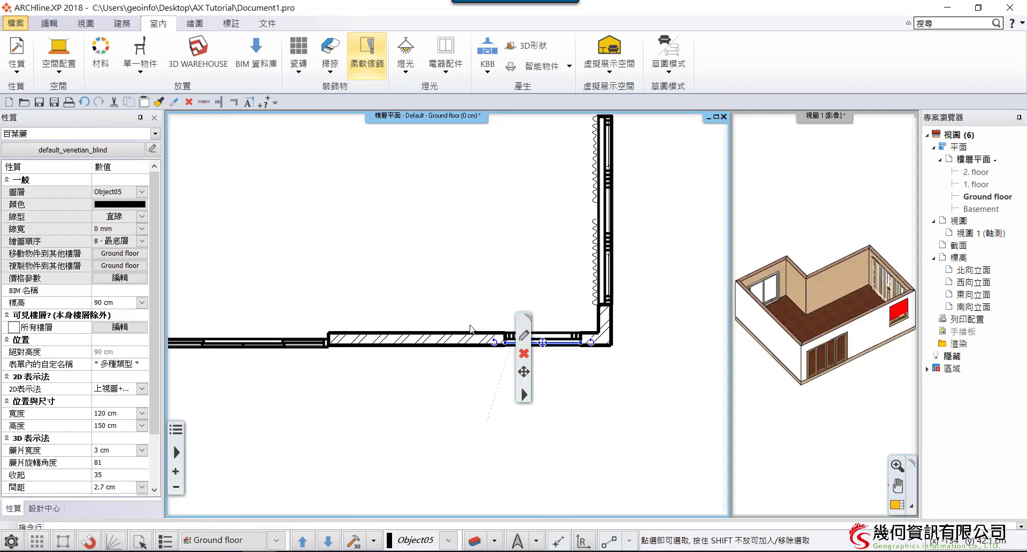
pyautogui.scroll(1, 471, 329)
pyautogui.scroll(2, 473, 330)
pyautogui.scroll(1, 475, 332)
pyautogui.scroll(1, 478, 333)
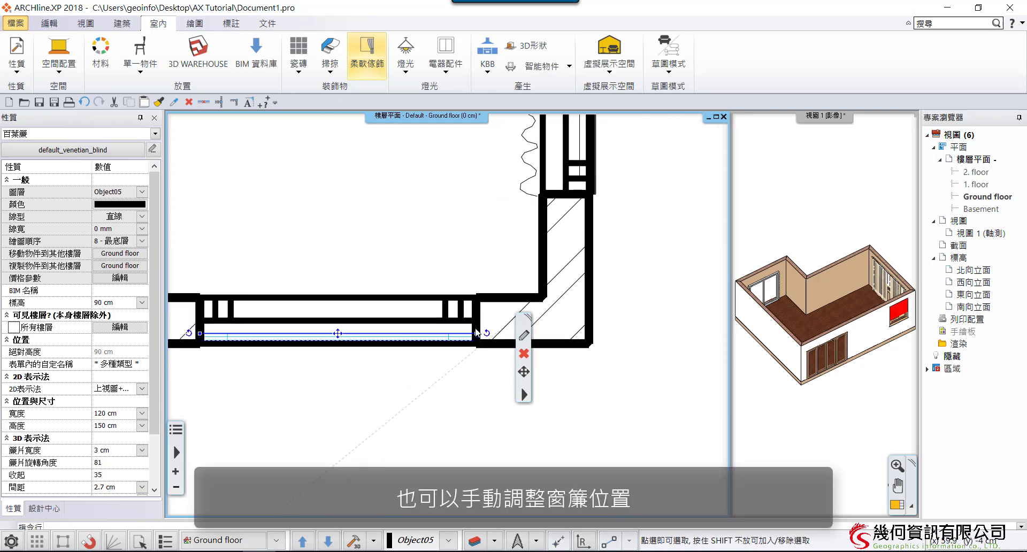
pyautogui.click(476, 333)
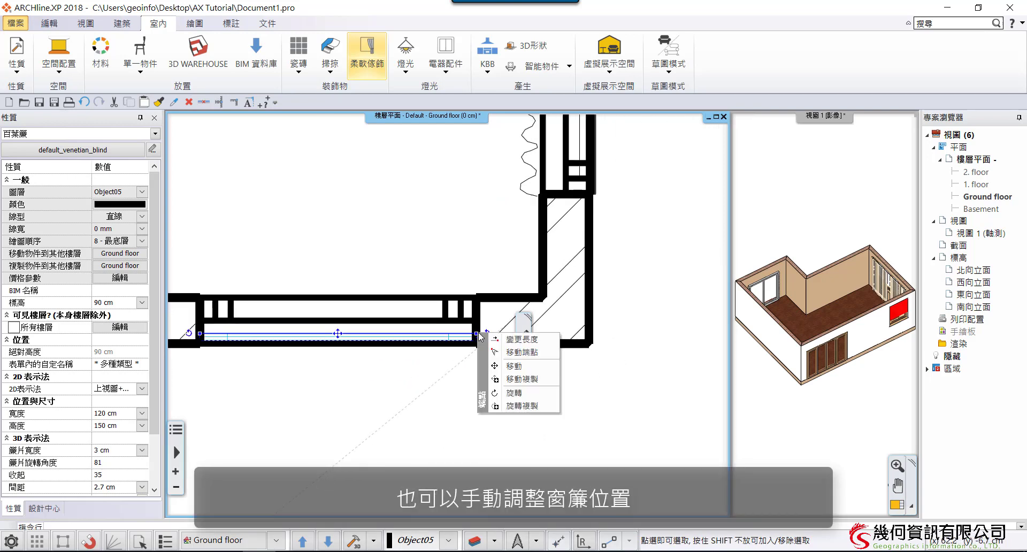
pyautogui.click(513, 366)
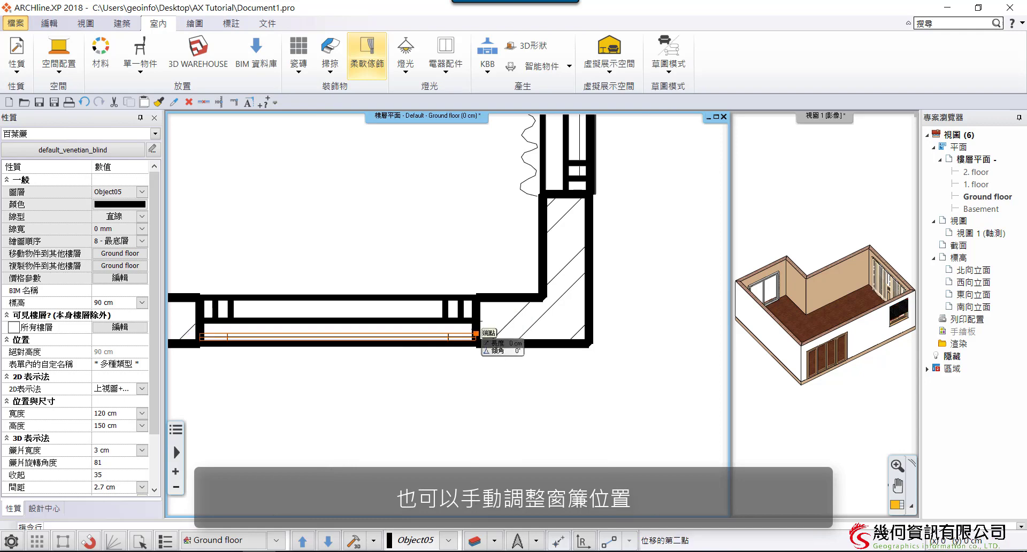
pyautogui.scroll(2, 473, 324)
pyautogui.scroll(1, 465, 283)
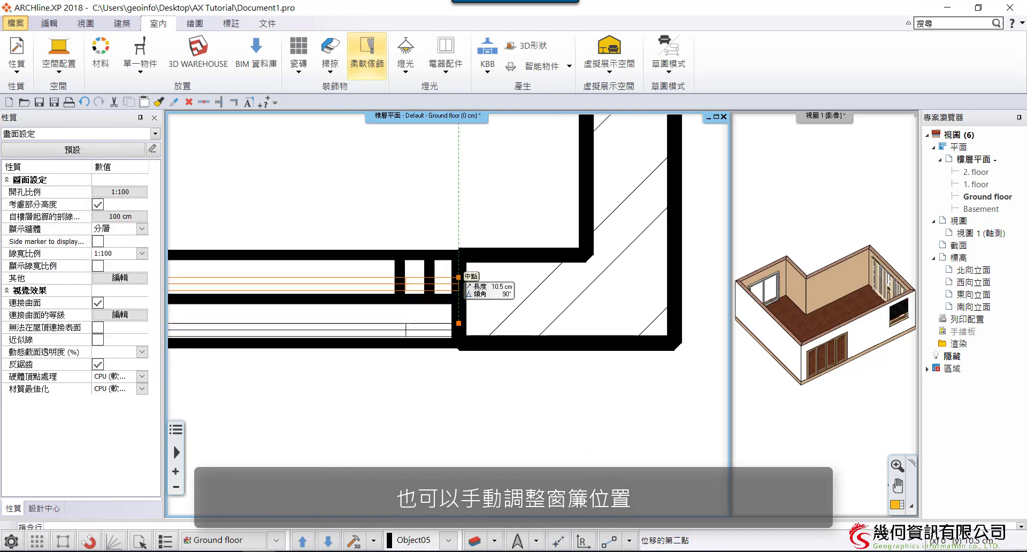
pyautogui.scroll(1, 458, 276)
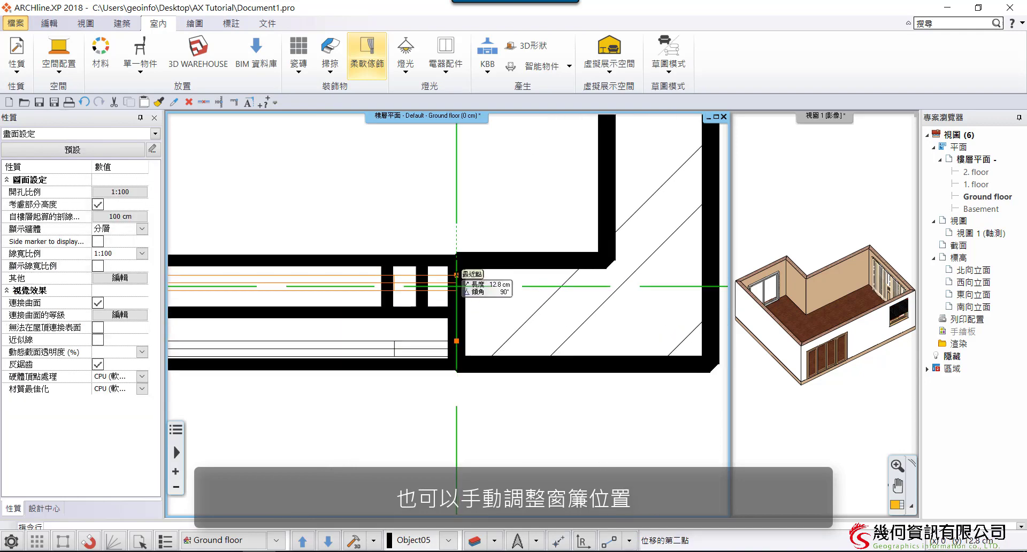
pyautogui.click(457, 274)
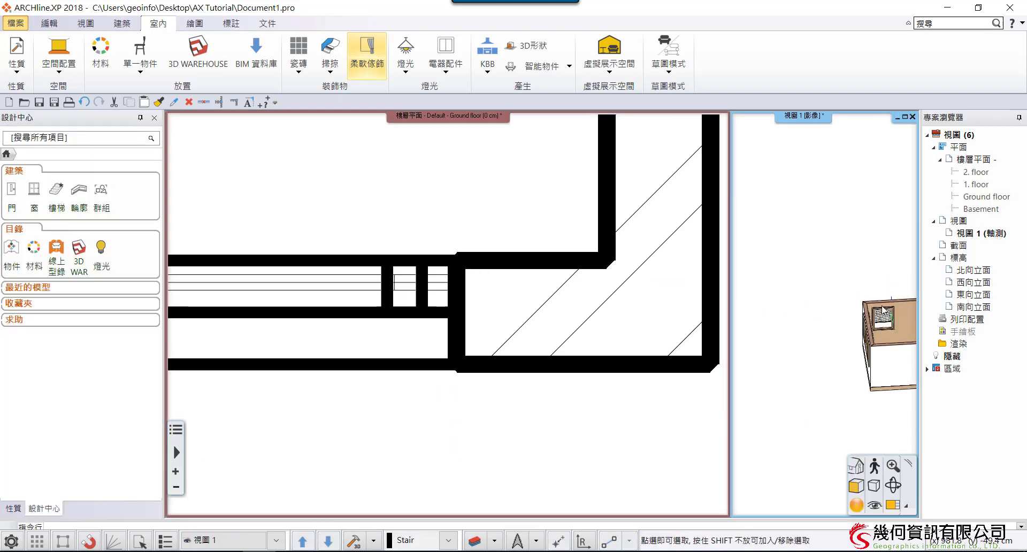
pyautogui.scroll(2, 858, 324)
pyautogui.scroll(4, 859, 324)
pyautogui.moveTo(858, 324); pyautogui.dragTo(841, 327, button='middle')
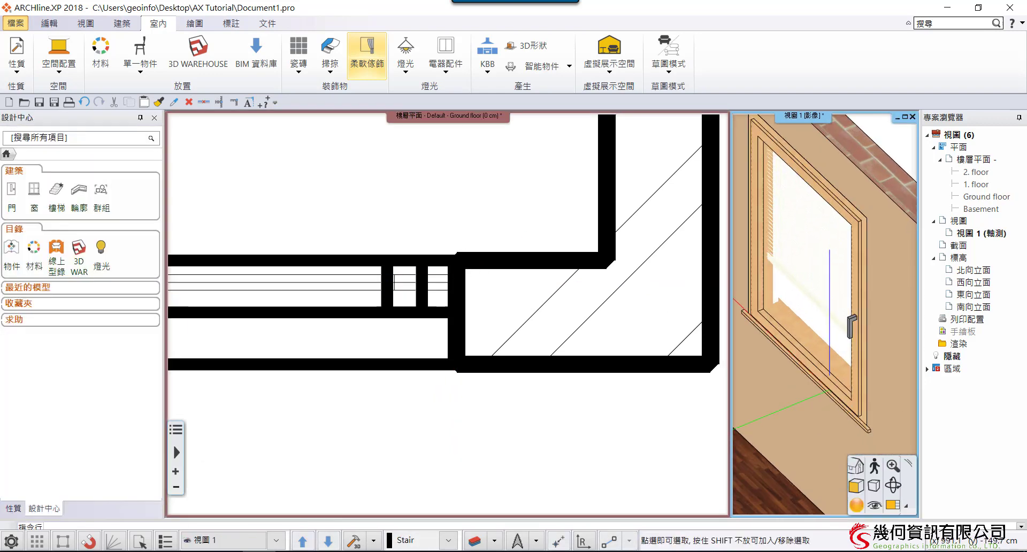
pyautogui.scroll(-2, 841, 328)
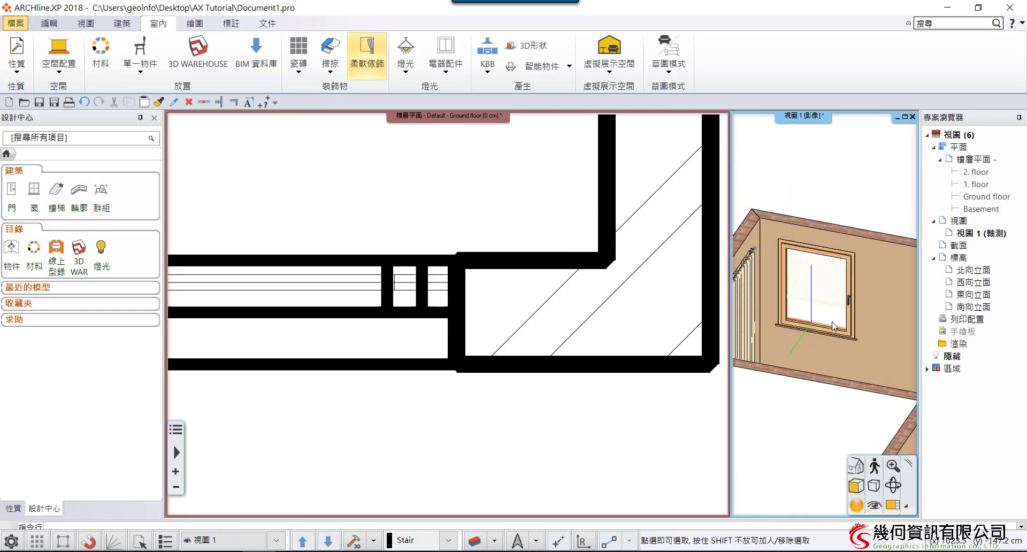
pyautogui.scroll(-2, 841, 328)
pyautogui.scroll(-2, 840, 328)
pyautogui.click(469, 229)
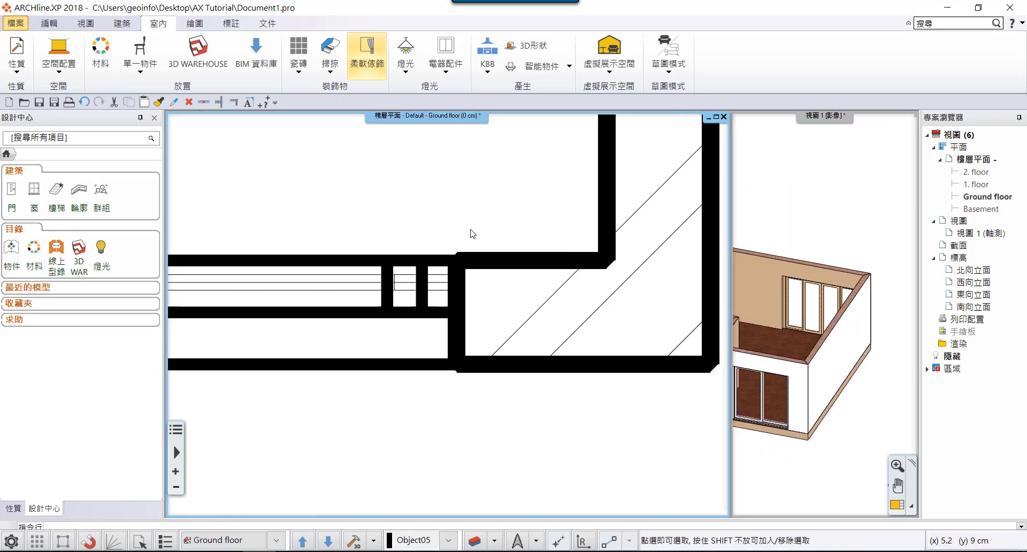
pyautogui.scroll(-3, 379, 302)
pyautogui.scroll(-2, 379, 302)
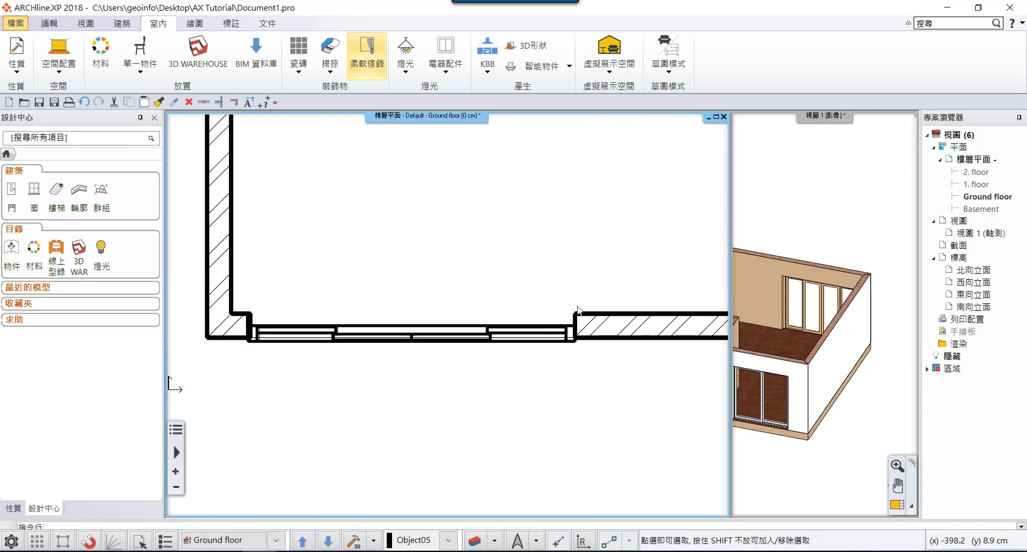
pyautogui.scroll(1, 397, 313)
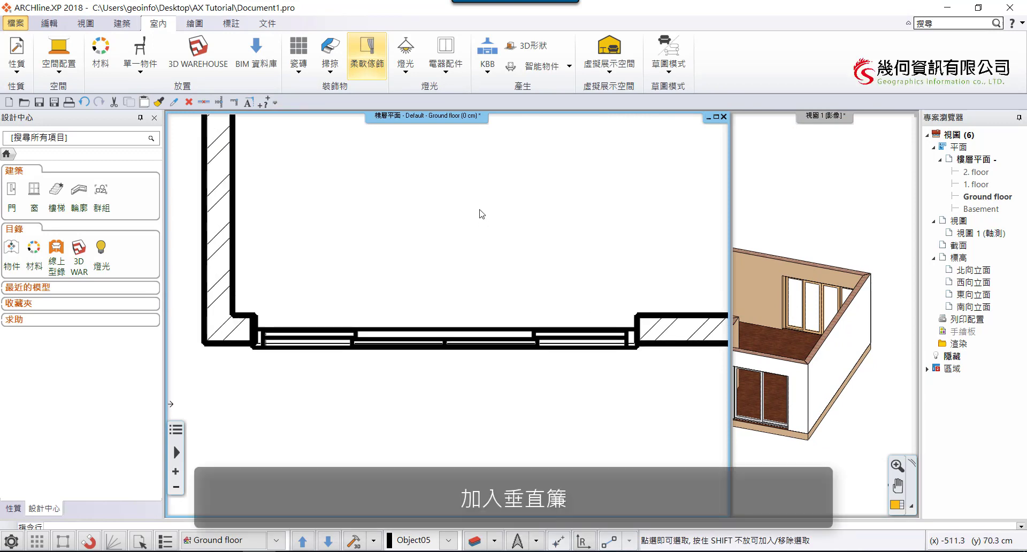
# Place a 270 × 210 cm vertical blind in the lower window with 10 cm slats at 12 cm spacing
pyautogui.click(378, 51)
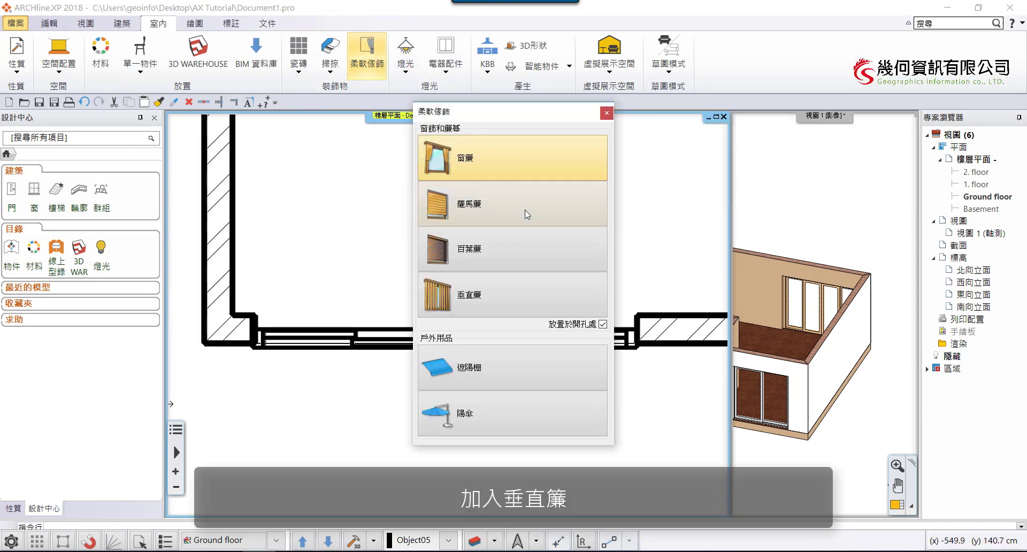
pyautogui.click(525, 306)
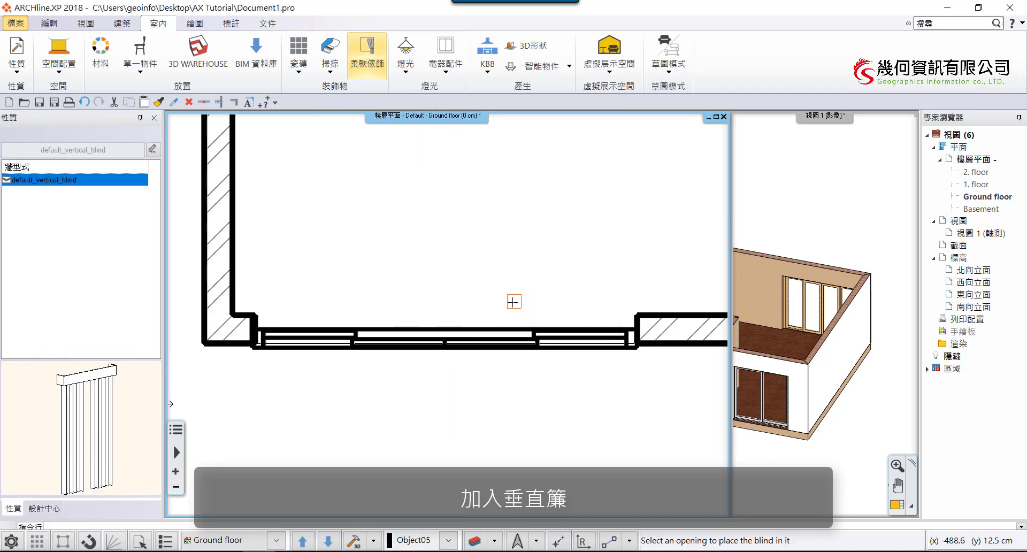
pyautogui.click(392, 332)
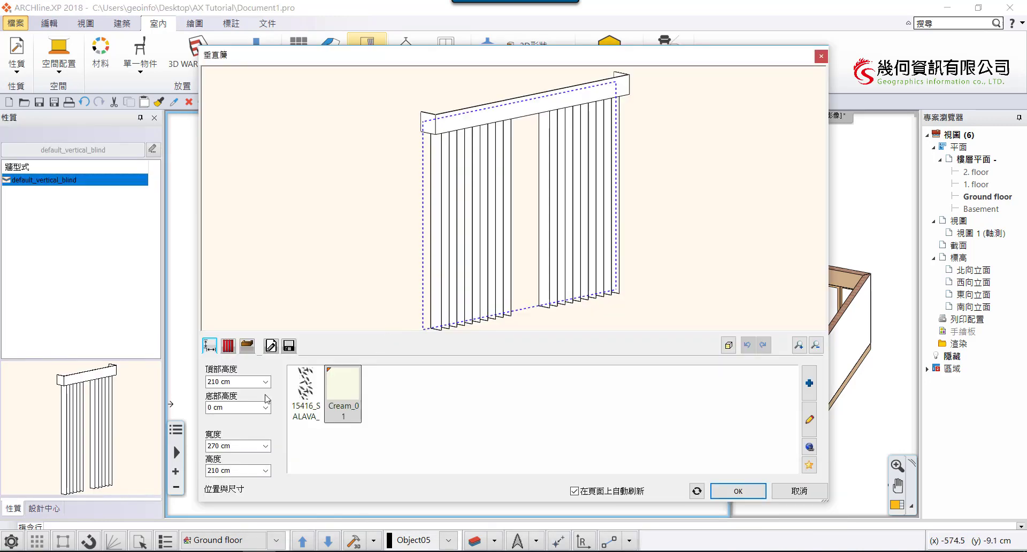
pyautogui.click(230, 351)
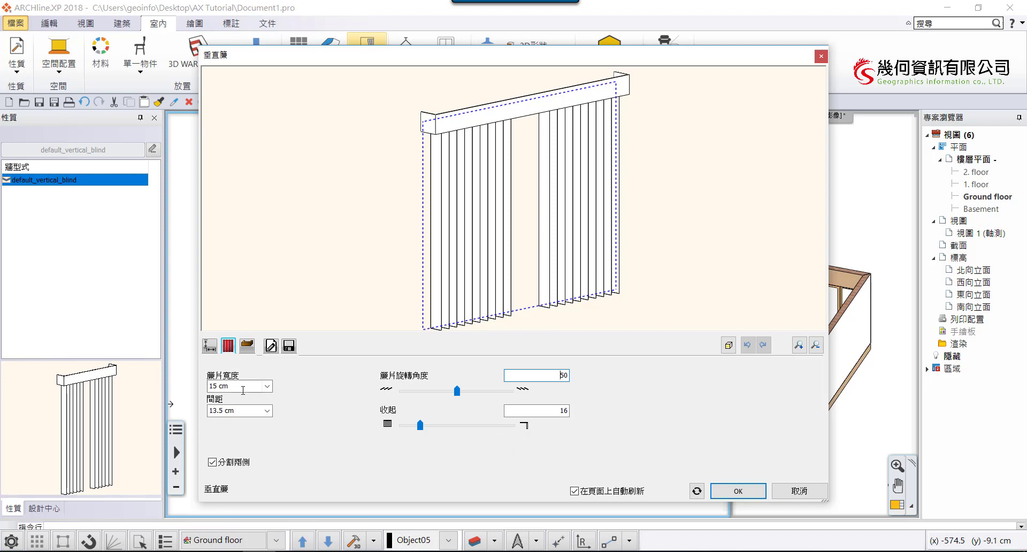
pyautogui.write('10')
pyautogui.press('Tab')
pyautogui.write('12')
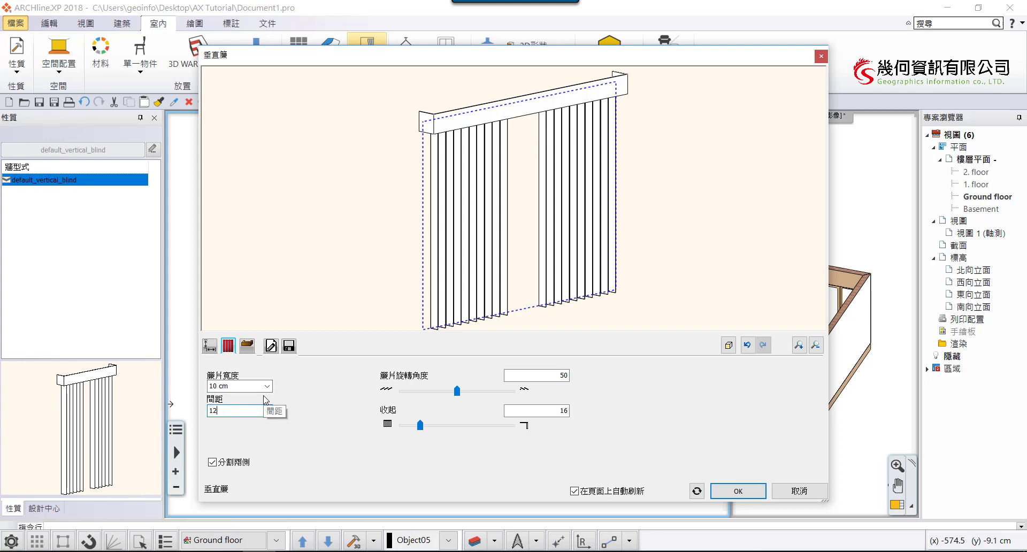
pyautogui.press('Tab')
# Confirm the vertical blind settings and orbit the 3D view to inspect the blind
pyautogui.click(726, 493)
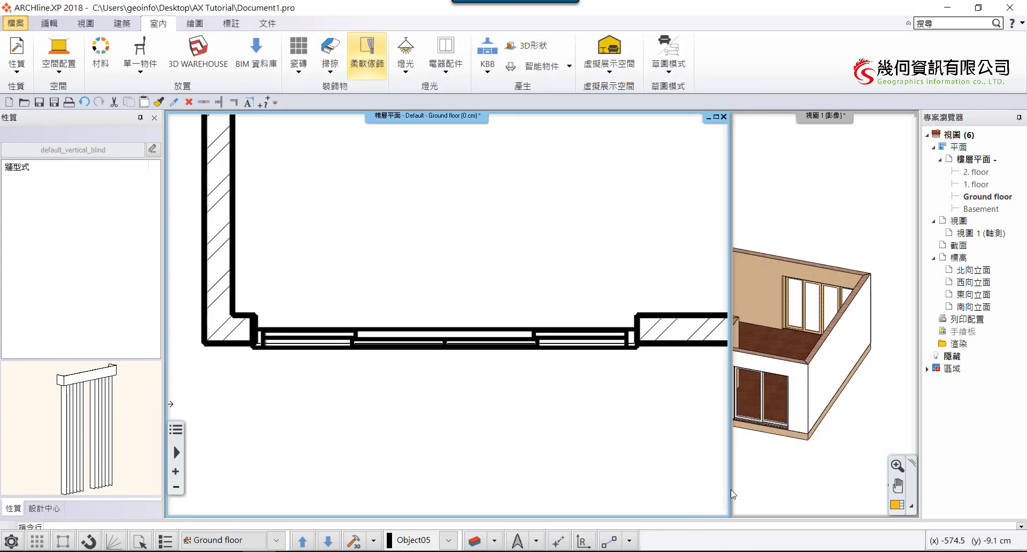
pyautogui.click(782, 255)
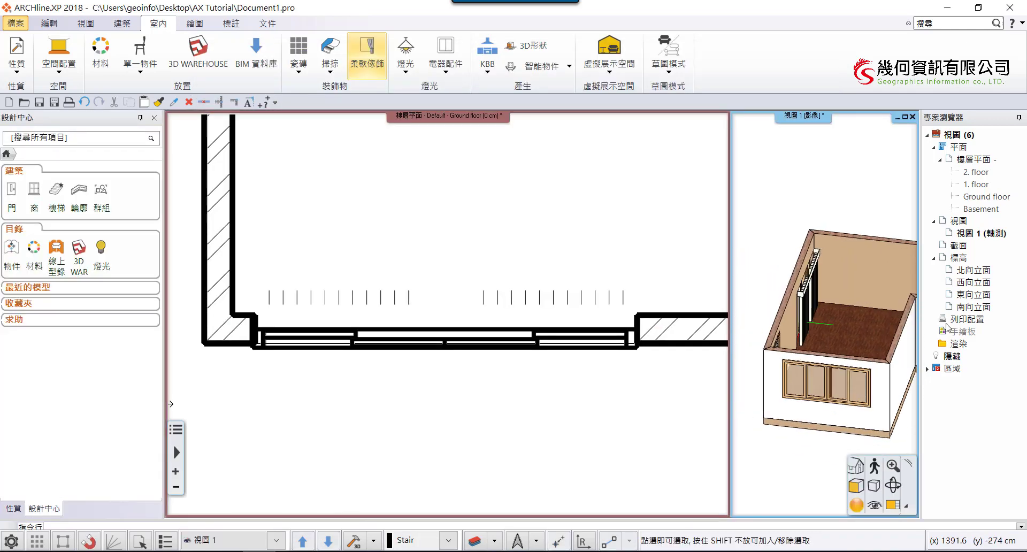
pyautogui.moveTo(782, 256); pyautogui.dragTo(876, 364, button='middle')
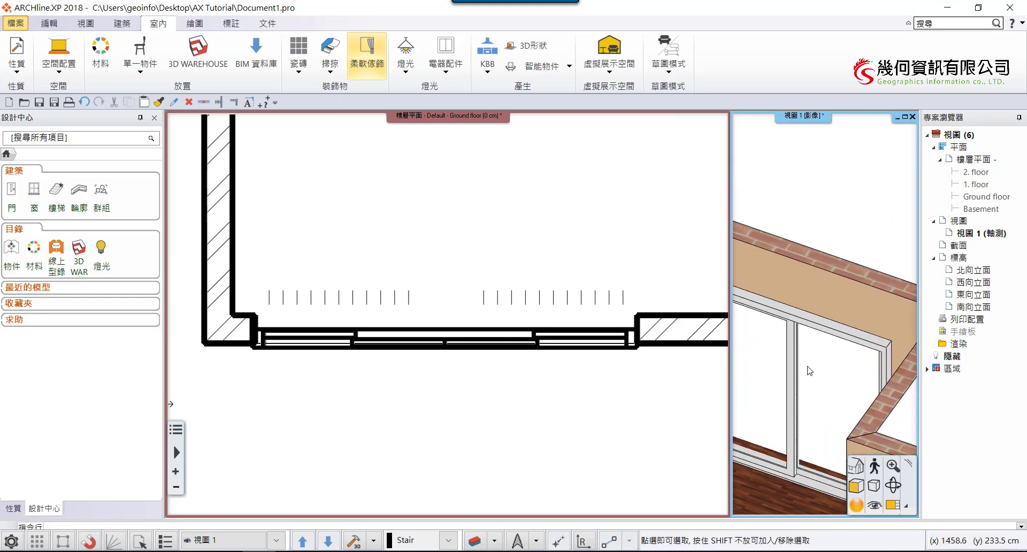
pyautogui.scroll(-2, 528, 229)
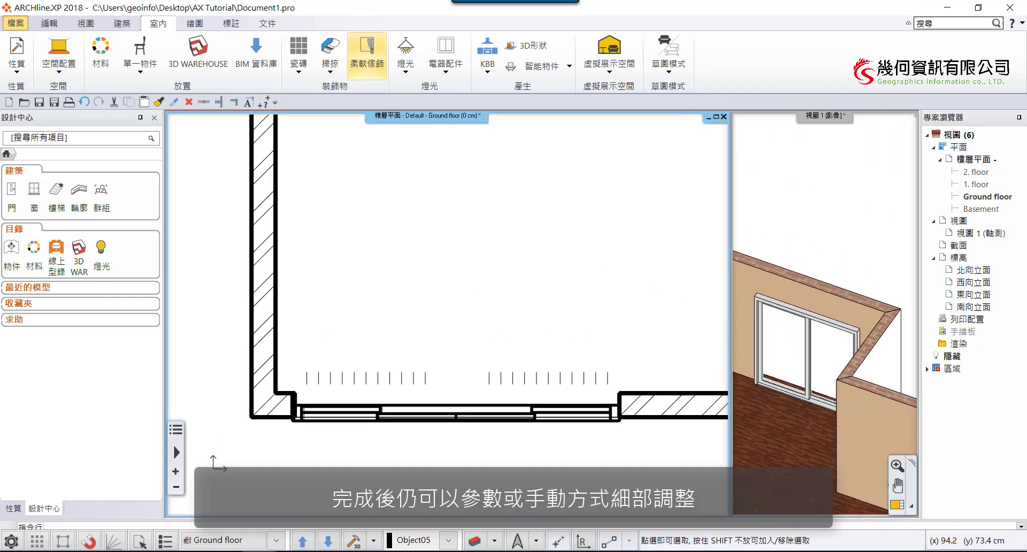
# Move the vertical blind about 7.7 cm so its right end snaps to the wall corner
pyautogui.click(603, 381)
pyautogui.scroll(2, 616, 391)
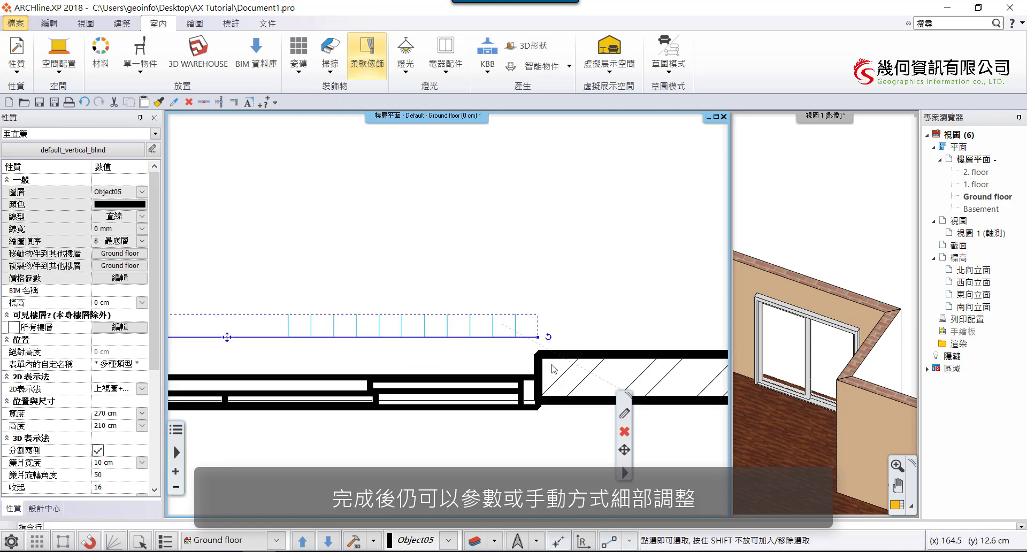
pyautogui.click(625, 450)
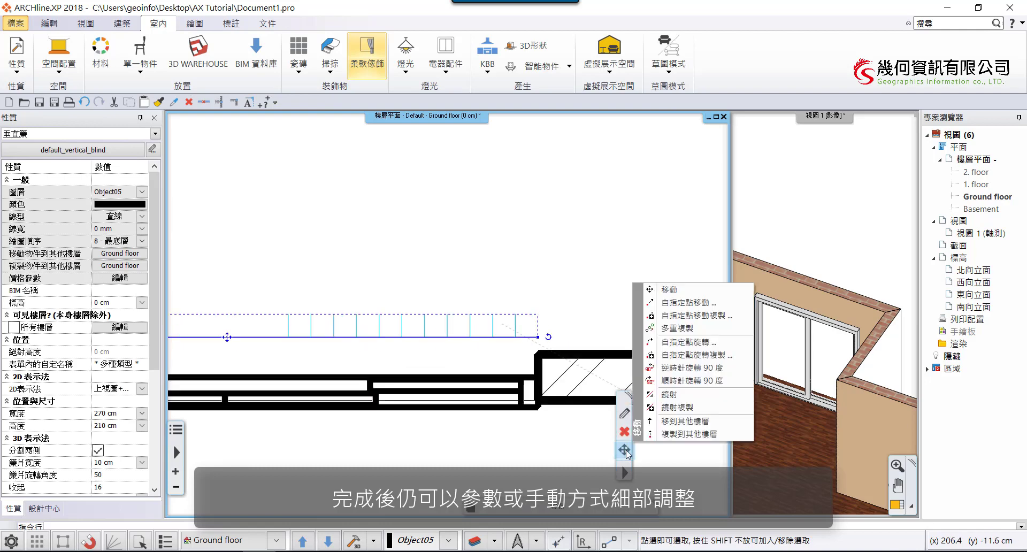
pyautogui.click(674, 303)
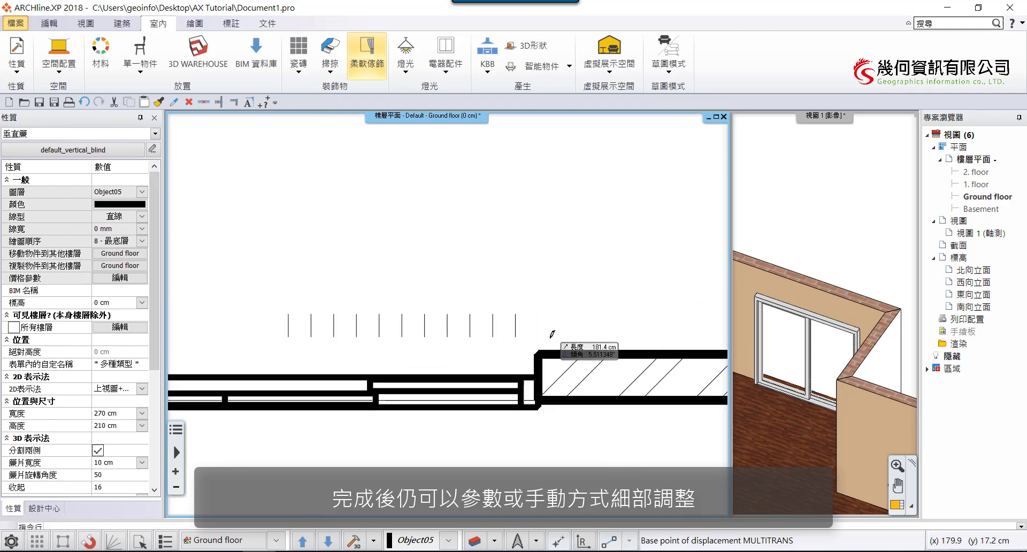
pyautogui.scroll(1, 535, 336)
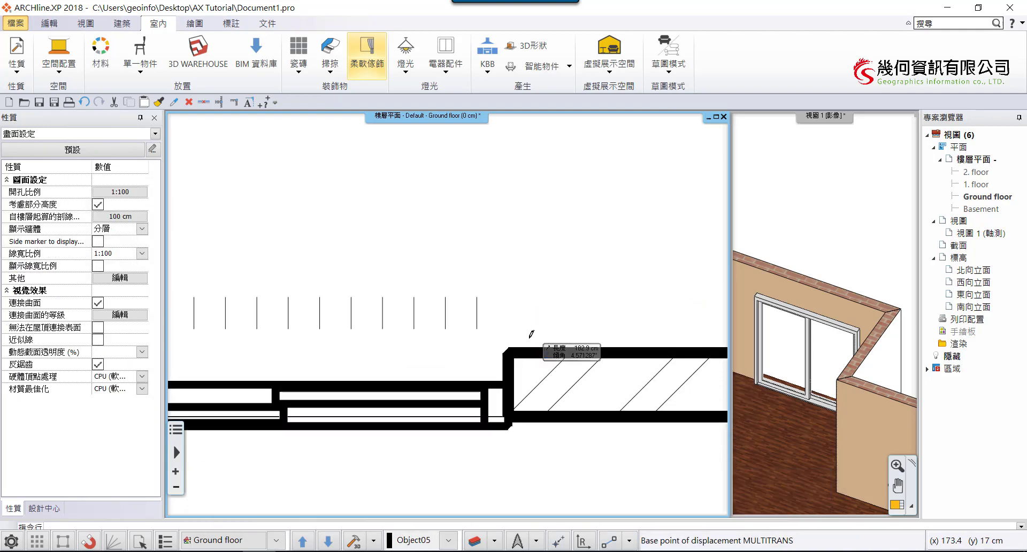
pyautogui.click(502, 332)
pyautogui.scroll(1, 502, 332)
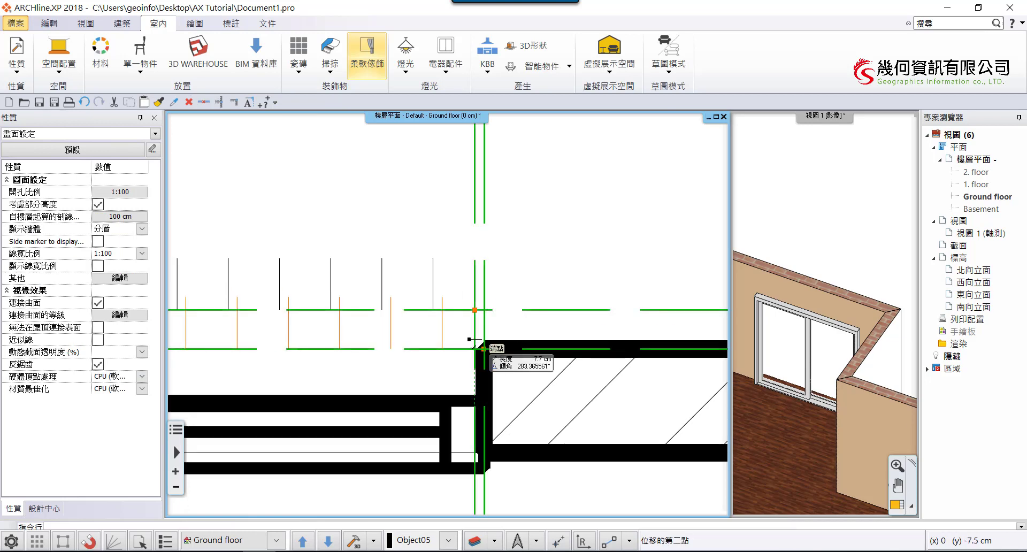
pyautogui.click(484, 348)
# Zoom and orbit the 3D view down toward the floor to check the blind, deselecting it
pyautogui.click(811, 284)
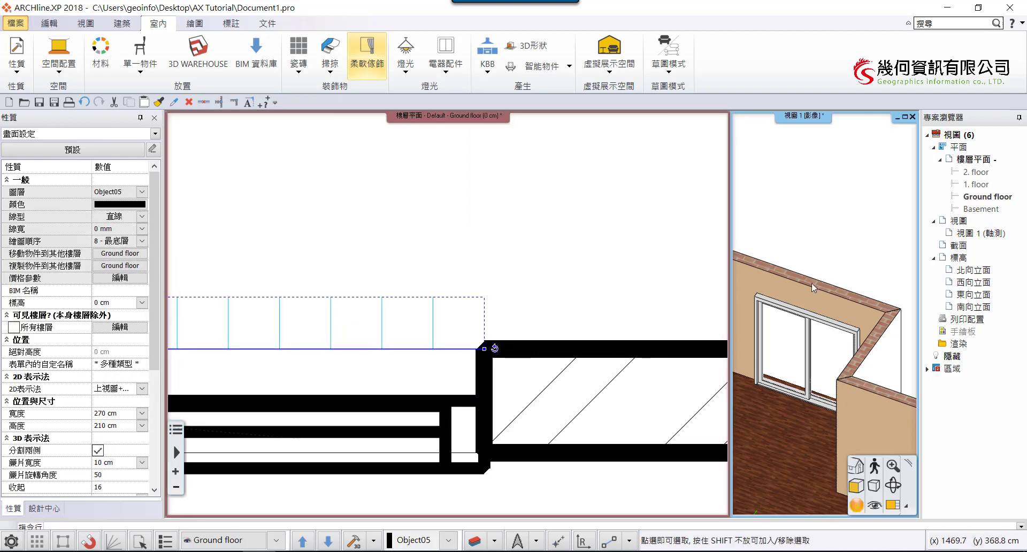
pyautogui.scroll(-5, 811, 283)
pyautogui.scroll(2, 850, 371)
pyautogui.scroll(2, 849, 370)
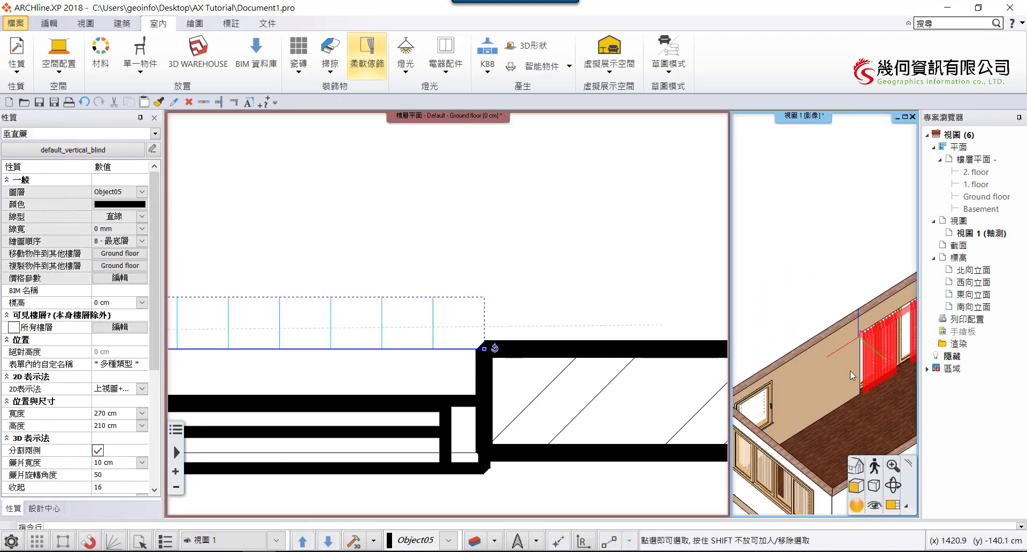
pyautogui.scroll(3, 864, 302)
pyautogui.scroll(2, 839, 246)
pyautogui.scroll(-3, 838, 246)
pyautogui.scroll(3, 769, 239)
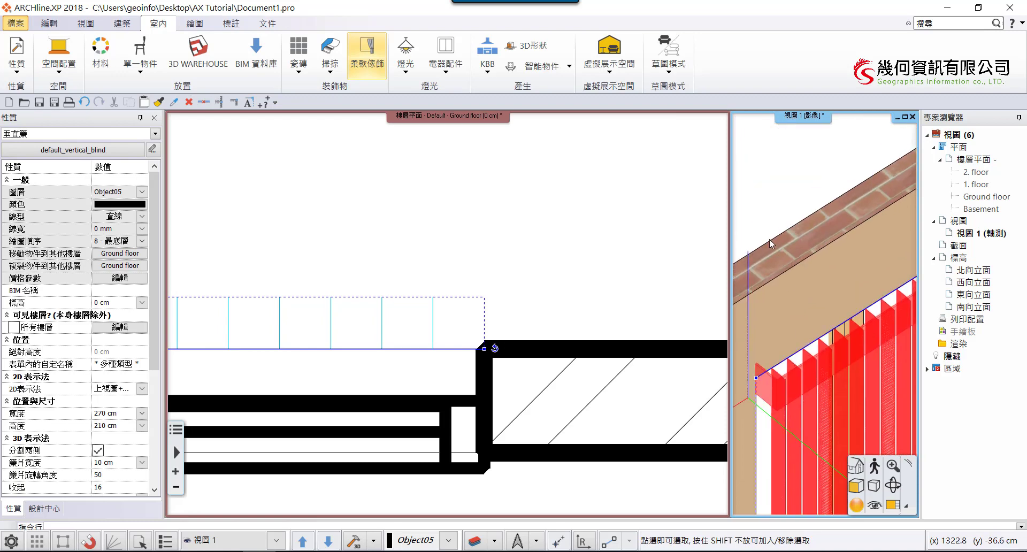
pyautogui.press('Escape')
pyautogui.moveTo(803, 348)
pyautogui.mouseDown(button='middle')
pyautogui.moveTo(907, 407)
pyautogui.moveTo(874, 378)
pyautogui.moveTo(772, 431)
pyautogui.moveTo(800, 288)
pyautogui.moveTo(752, 349)
pyautogui.moveTo(786, 321)
pyautogui.mouseUp(button='middle')
# Make the plan view active and frame the whole L-shaped room, zoomed toward the top wall
pyautogui.scroll(3, 813, 292)
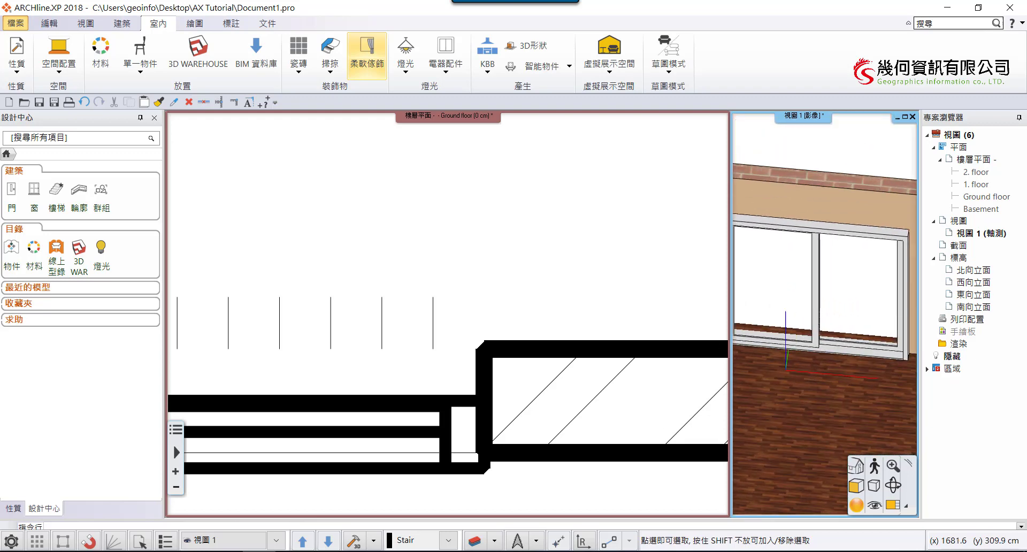
pyautogui.click(635, 211)
pyautogui.scroll(-3, 618, 295)
pyautogui.scroll(-3, 618, 295)
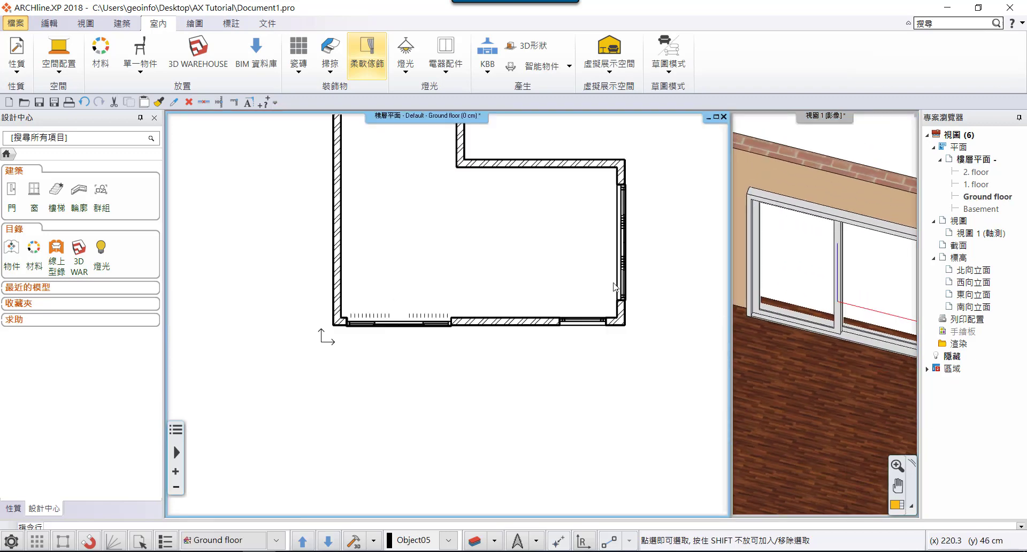
pyautogui.scroll(-2, 543, 282)
pyautogui.moveTo(591, 190); pyautogui.dragTo(551, 296, button='middle')
pyautogui.scroll(2, 331, 304)
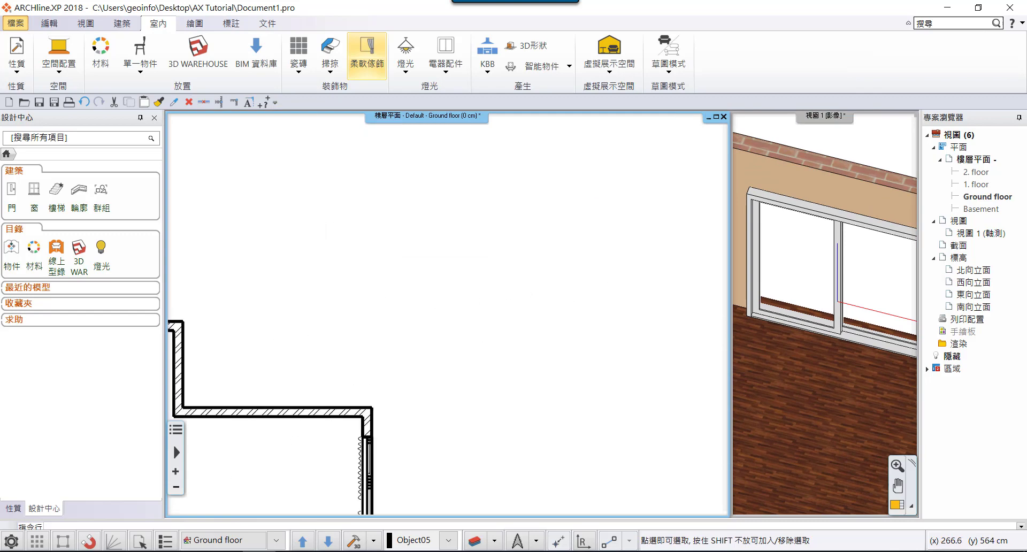
pyautogui.scroll(2, 374, 268)
pyautogui.scroll(2, 428, 251)
# Place a 窗簾 curtain from 柔軟傢飾 in the upper window opening and show its fold settings
pyautogui.click(373, 60)
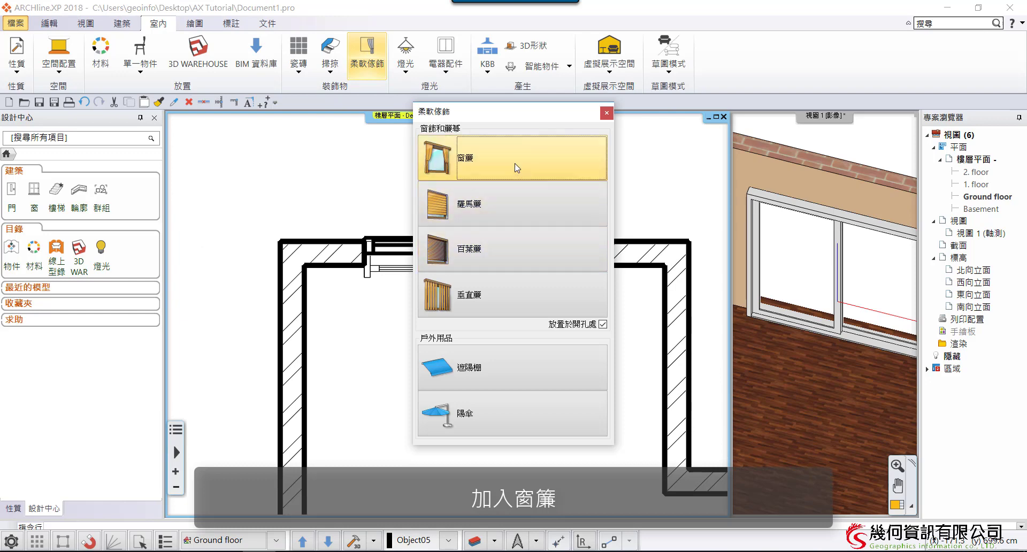
pyautogui.click(517, 160)
pyautogui.click(467, 271)
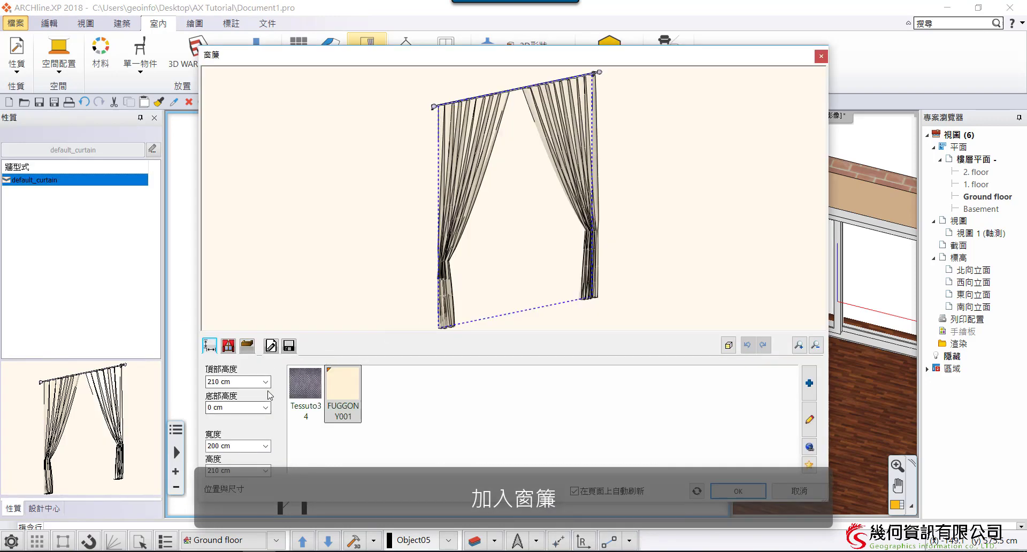
pyautogui.click(229, 346)
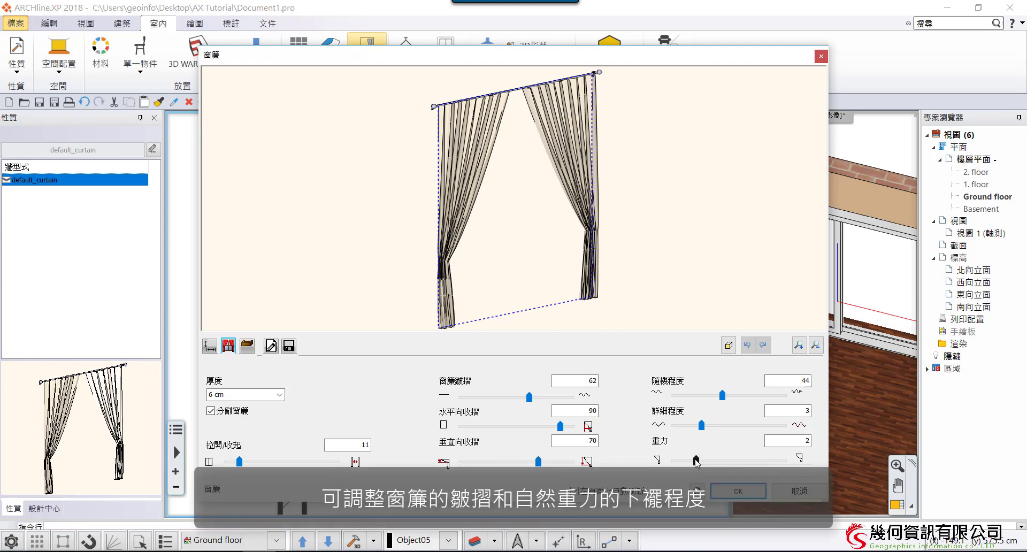
# Raise the curtain's gravity (重力) to 8 and detail level (詳細程度) to 4
pyautogui.moveTo(696, 461); pyautogui.dragTo(763, 468)
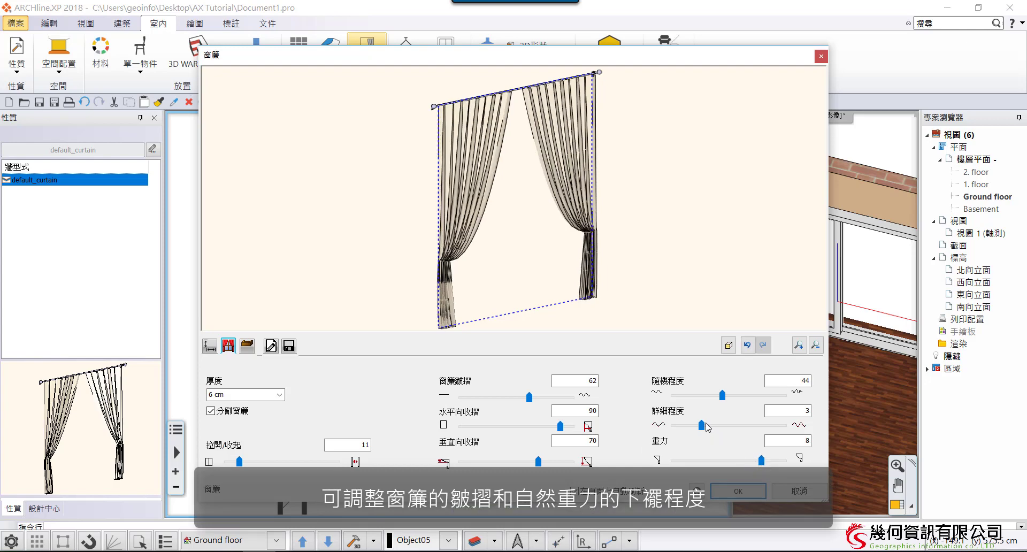
pyautogui.moveTo(706, 422); pyautogui.dragTo(719, 431)
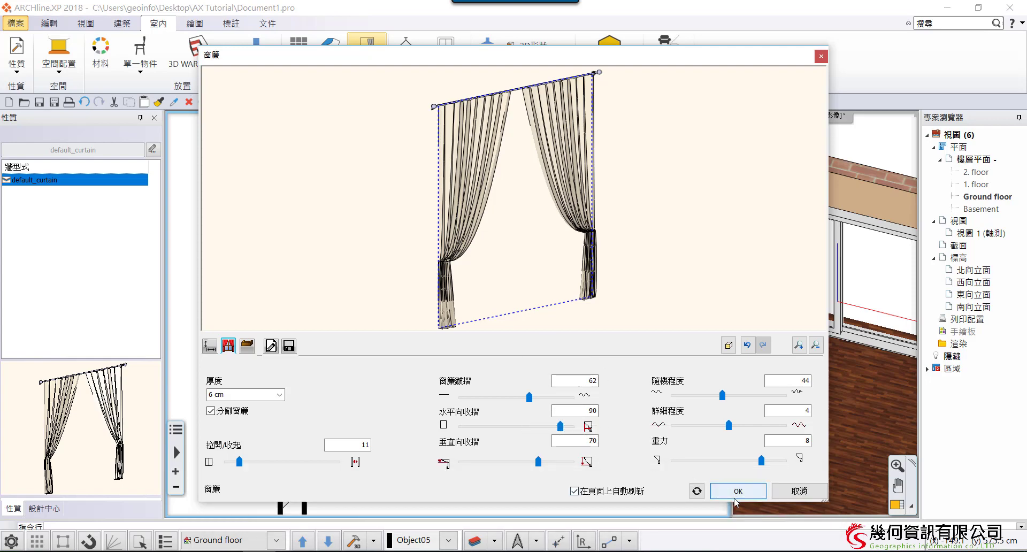
pyautogui.click(738, 491)
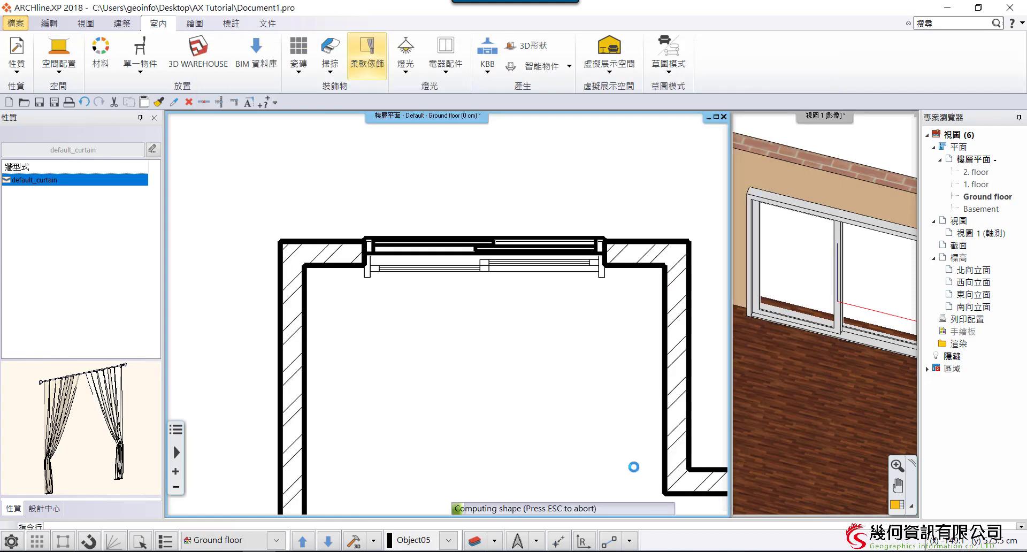